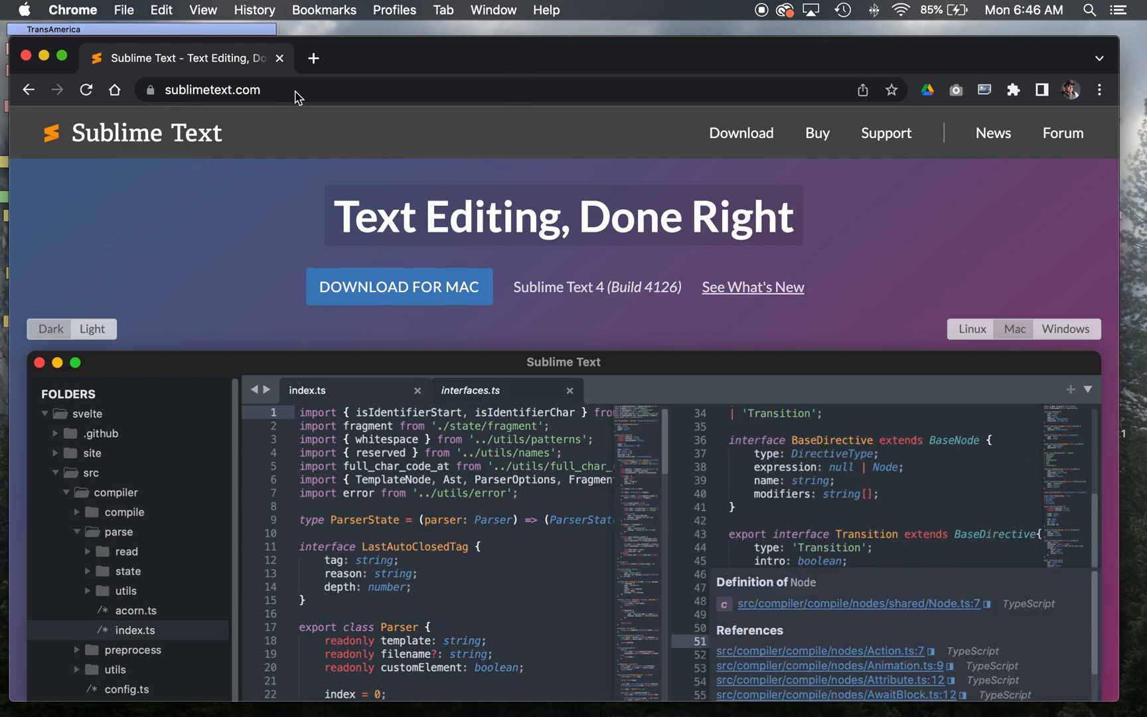
# - Start the Sublime Text for Mac download from sublimetext.com in Chrome
pyautogui.click(252, 90)
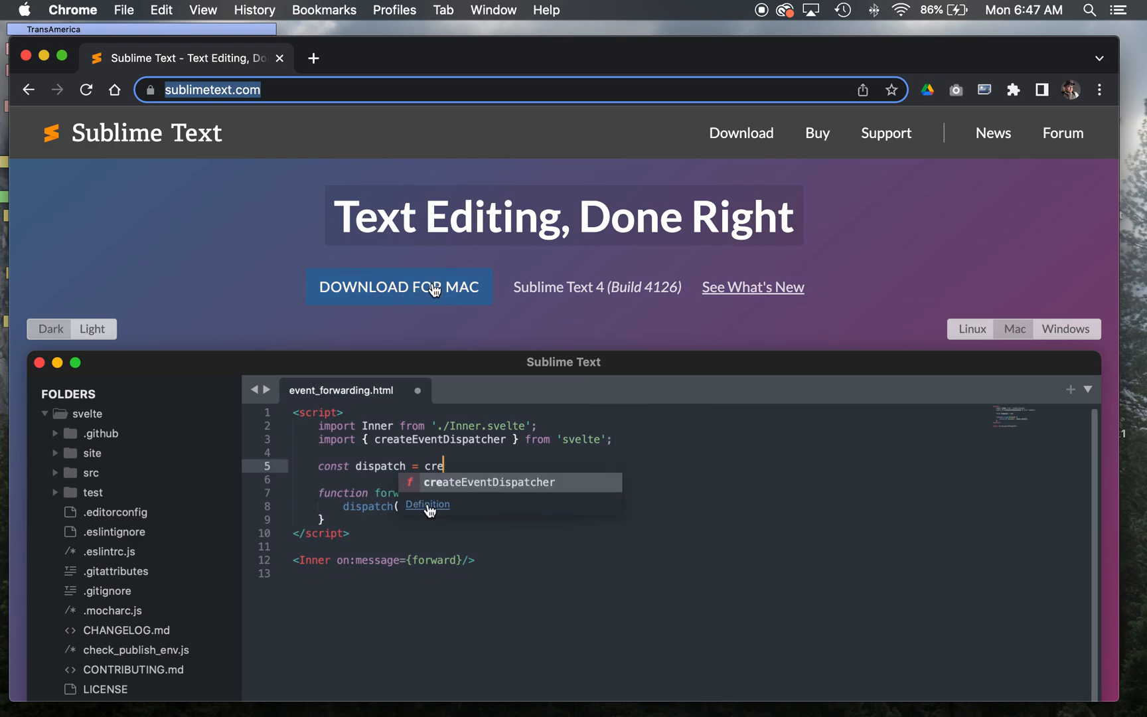
pyautogui.click(401, 292)
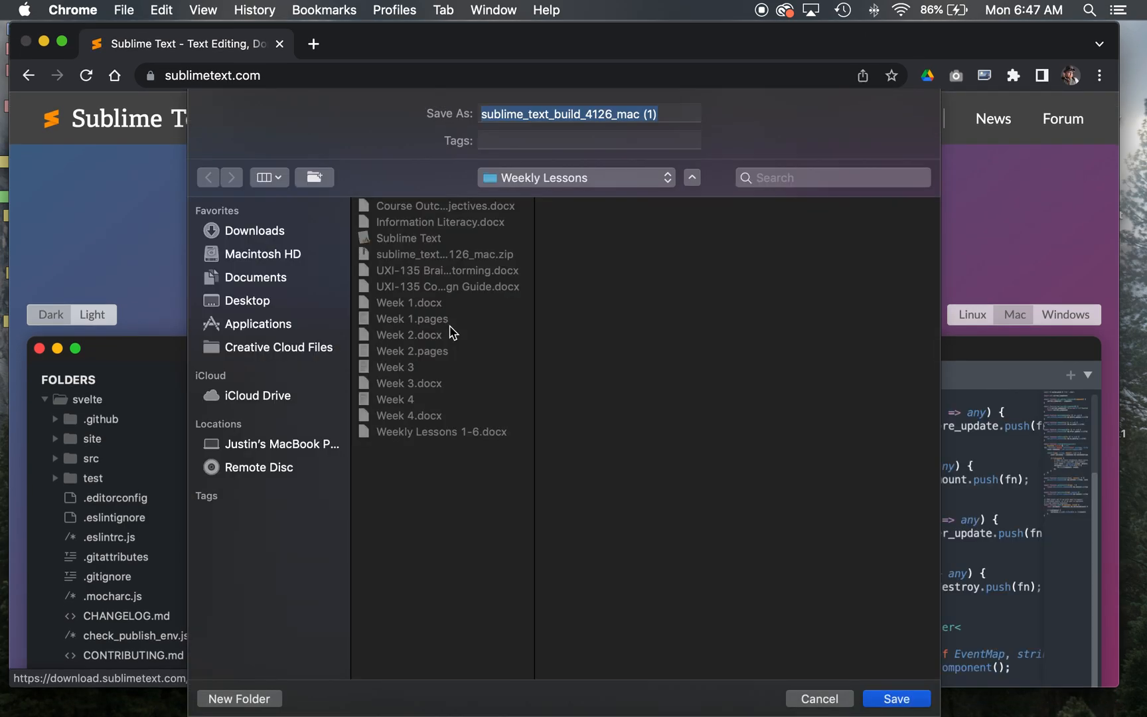
# - Save the Sublime Text zip to the default location and open it to unpack
pyautogui.press('Return')
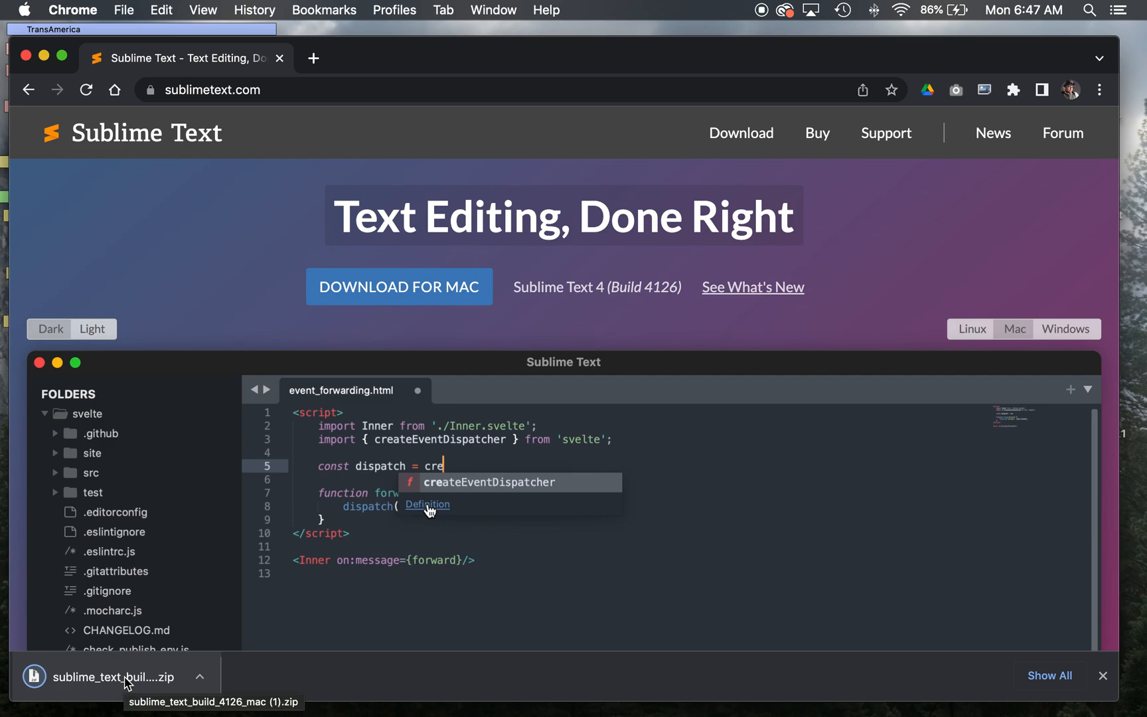
pyautogui.click(126, 683)
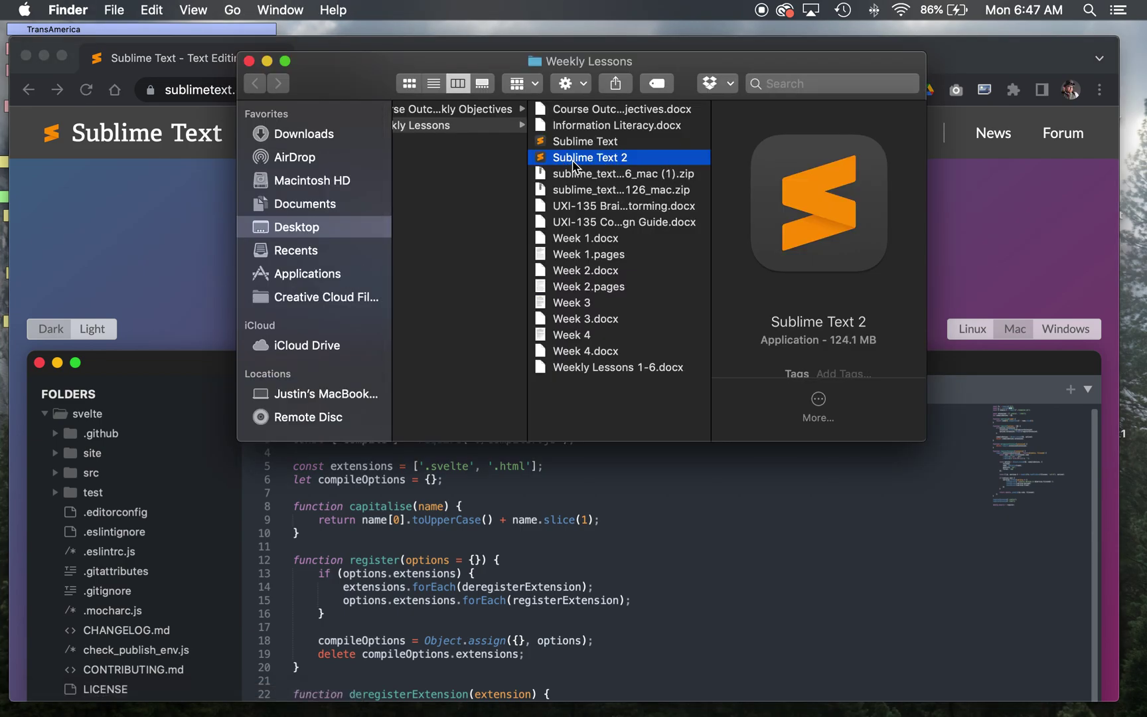
# - Launch Sublime Text 2 from Finder and approve the downloaded-app warning
pyautogui.doubleClick(574, 162)
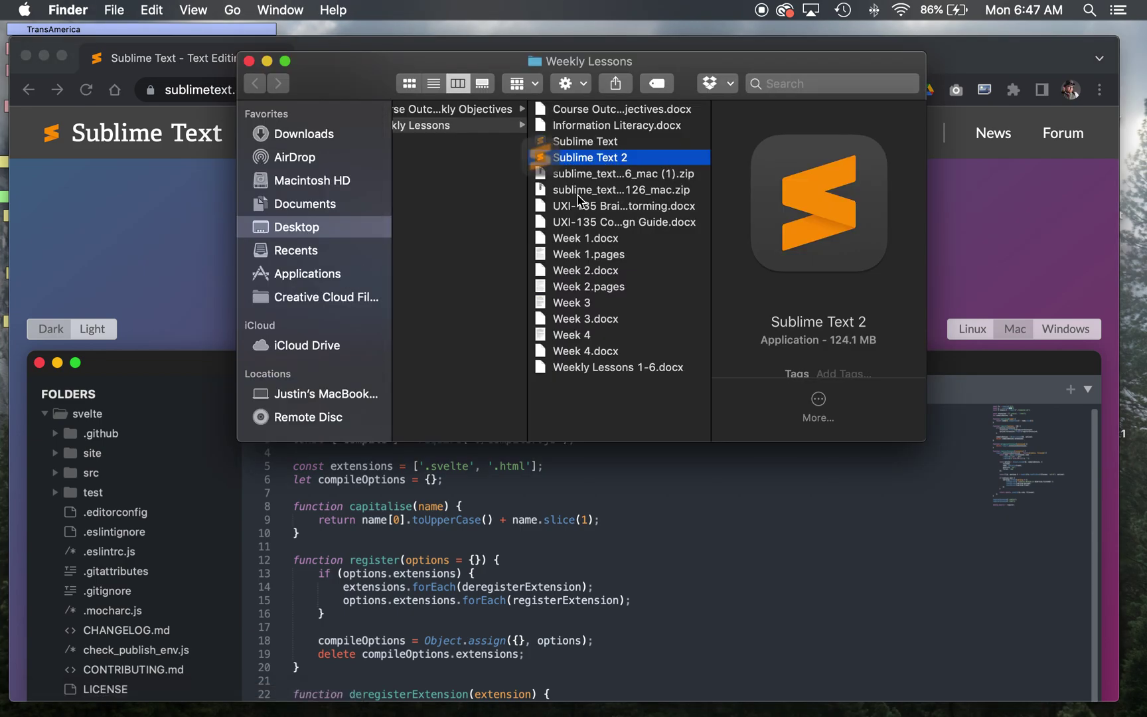
pyautogui.click(267, 60)
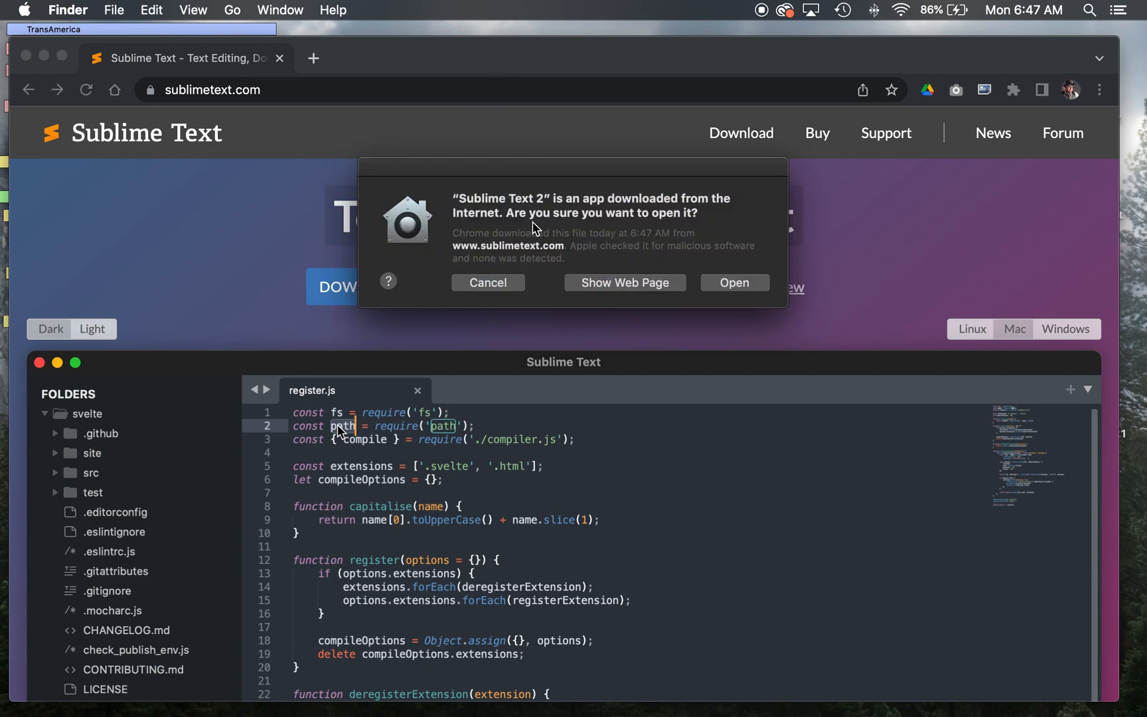
pyautogui.click(735, 283)
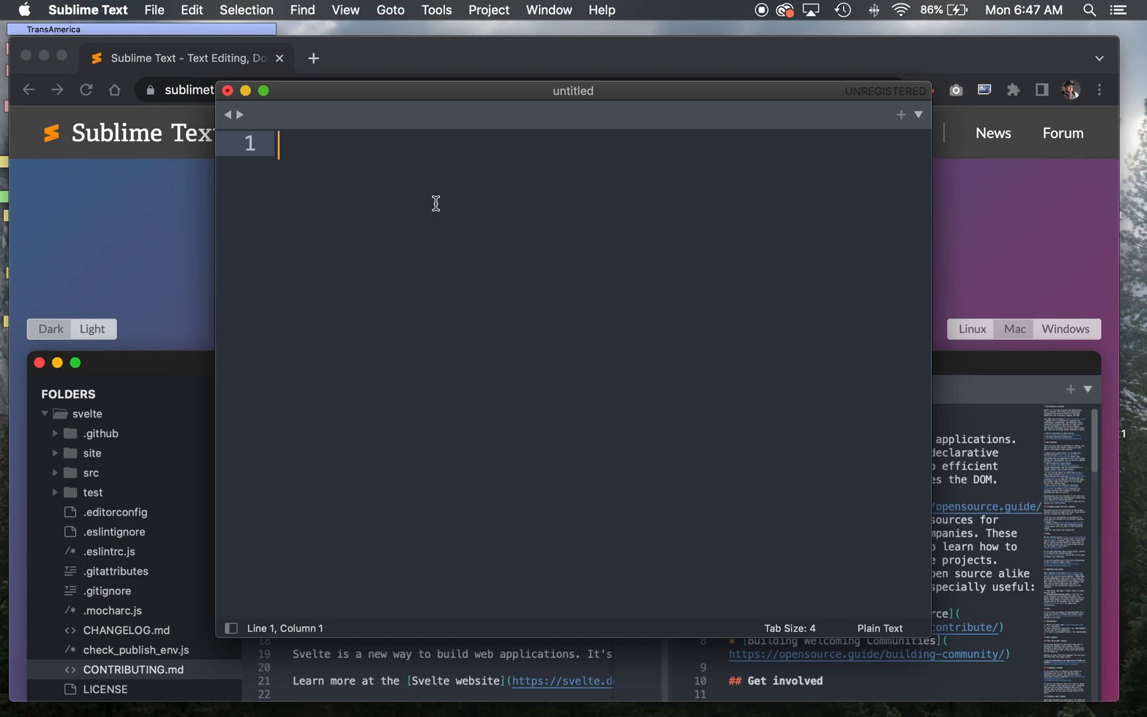
pyautogui.click(158, 13)
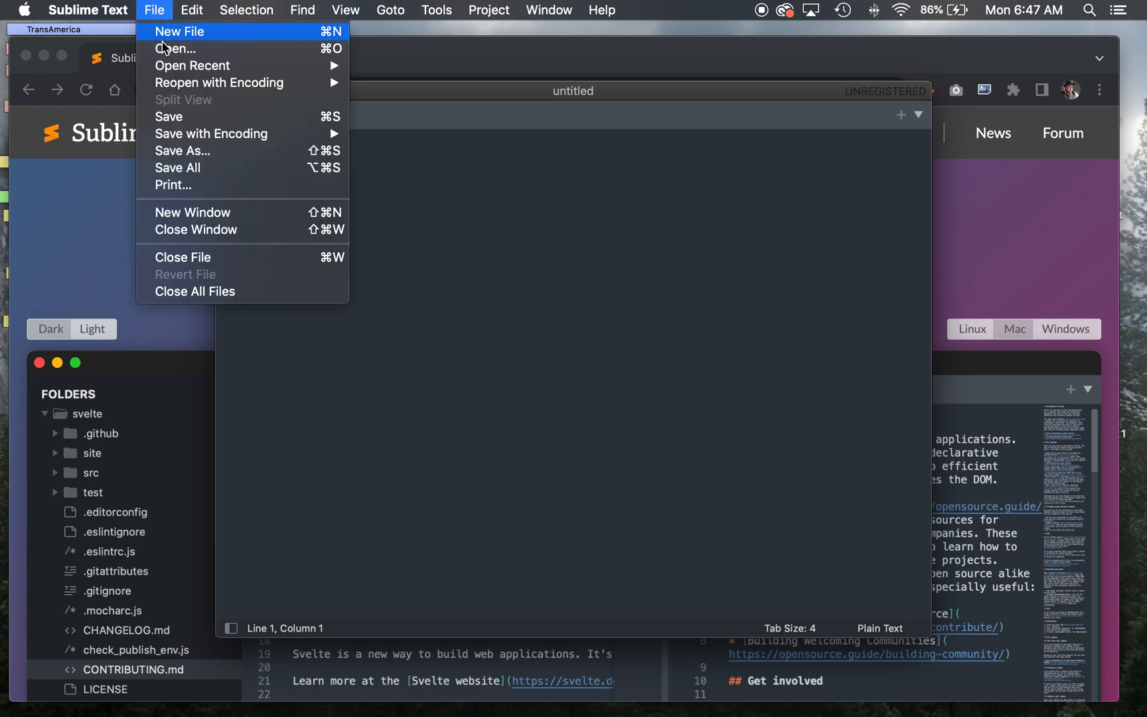
# - Save the document as index.html in the websiteweek1 folder on the Desktop
pyautogui.click(182, 150)
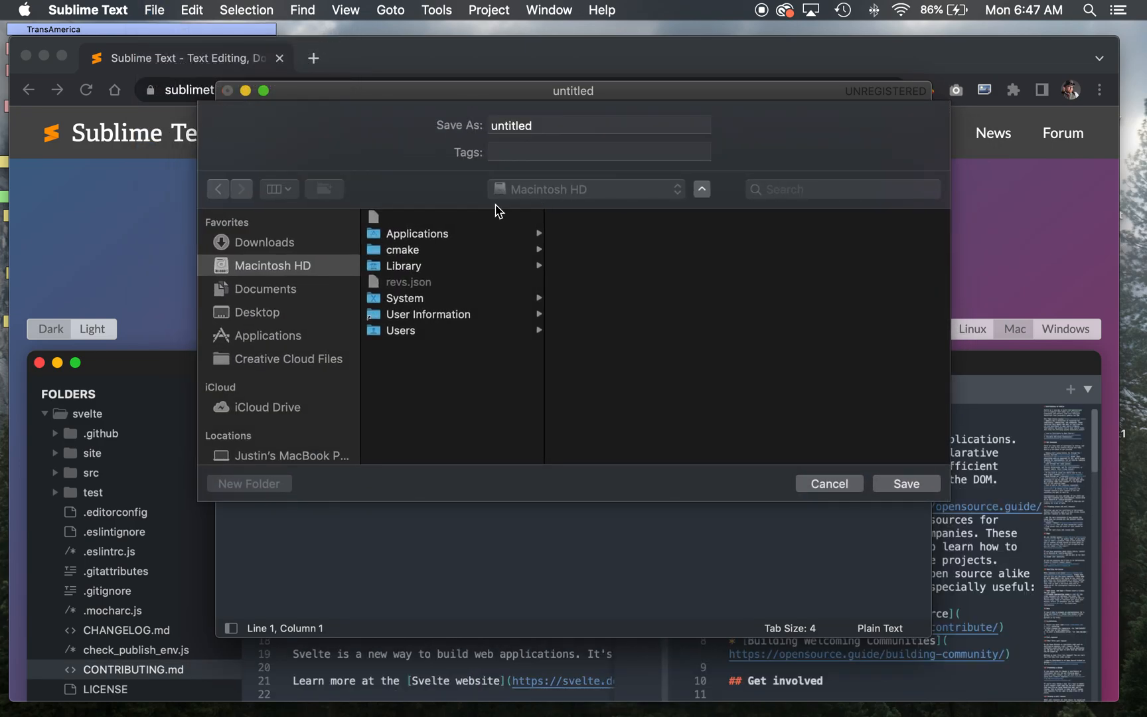
pyautogui.click(269, 311)
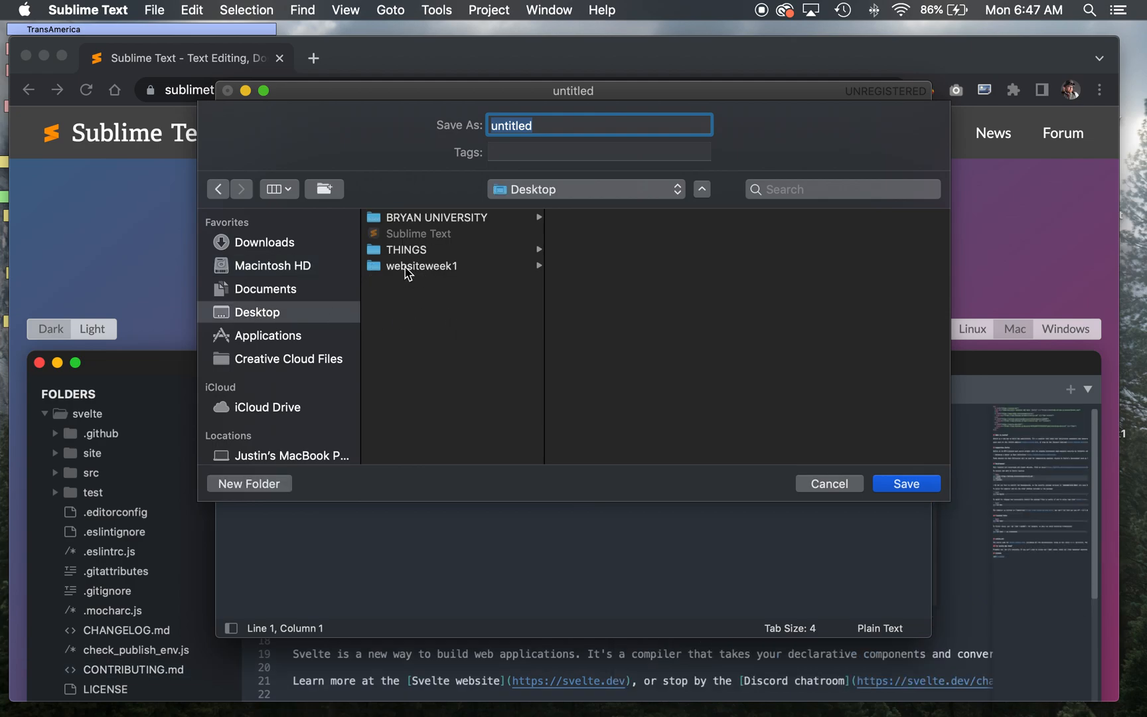
pyautogui.click(415, 274)
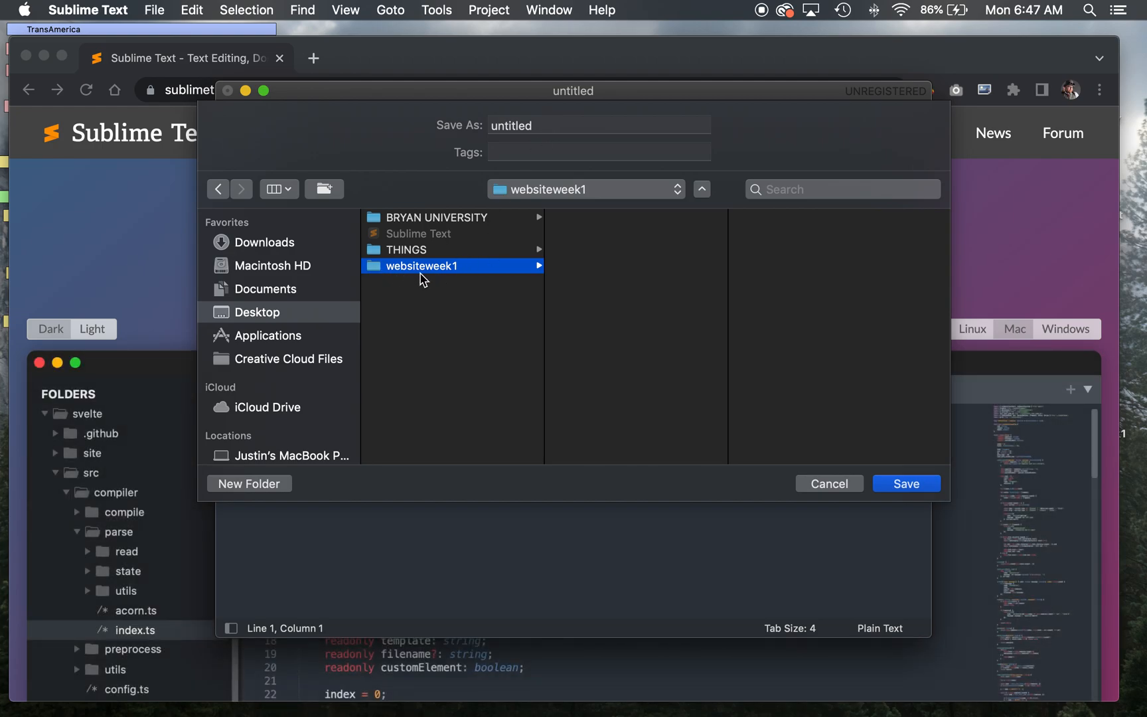
pyautogui.click(565, 126)
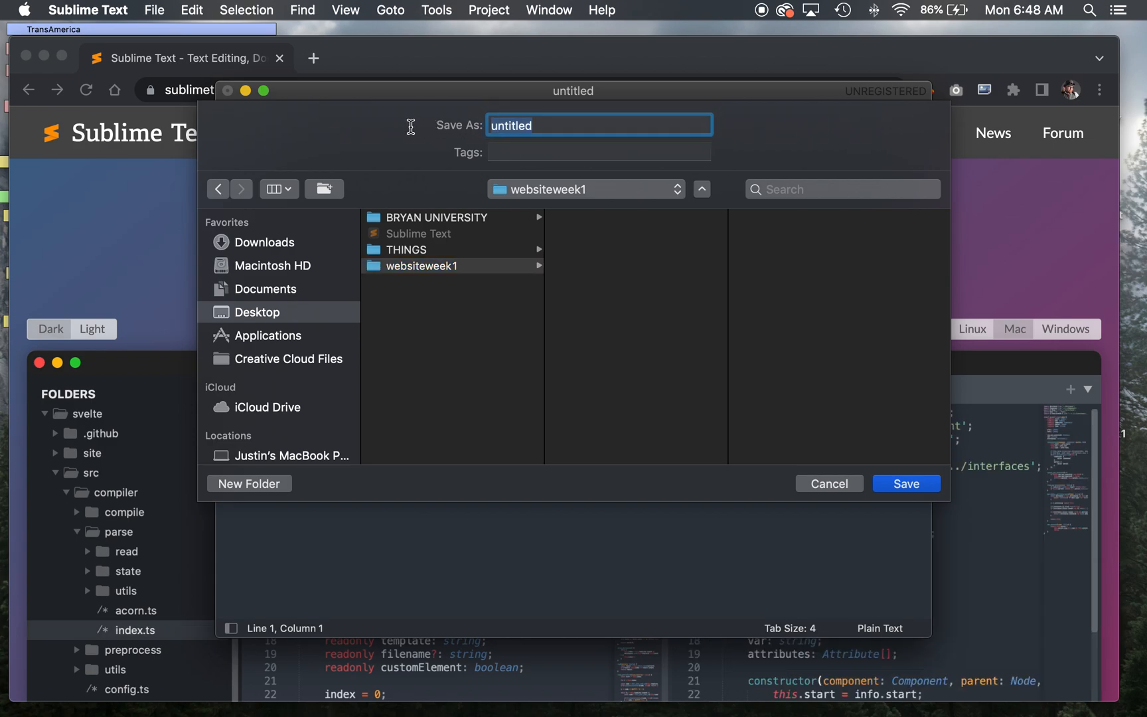
pyautogui.write('index.html')
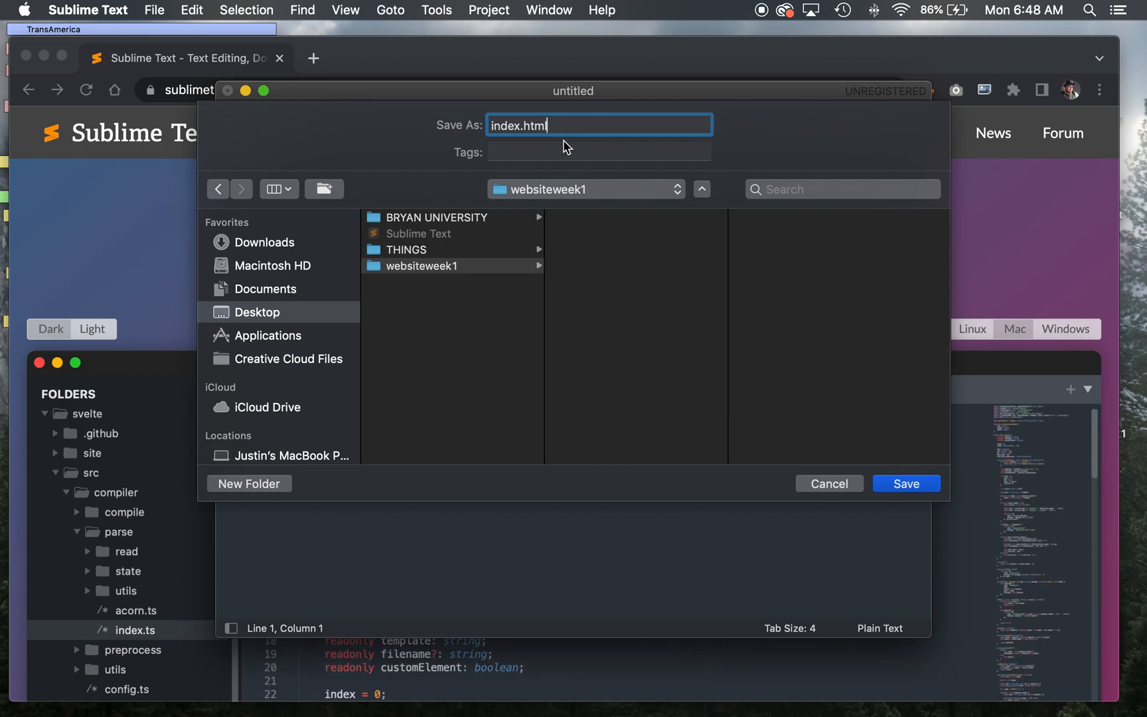
pyautogui.tripleClick(533, 125)
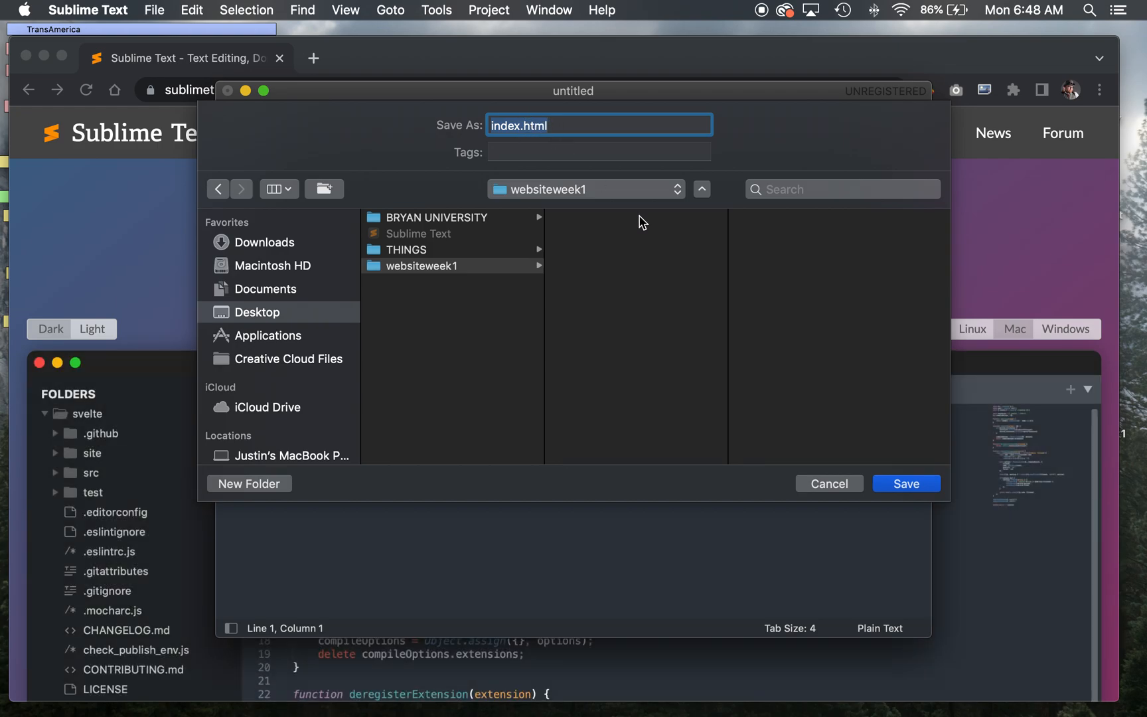
pyautogui.click(911, 488)
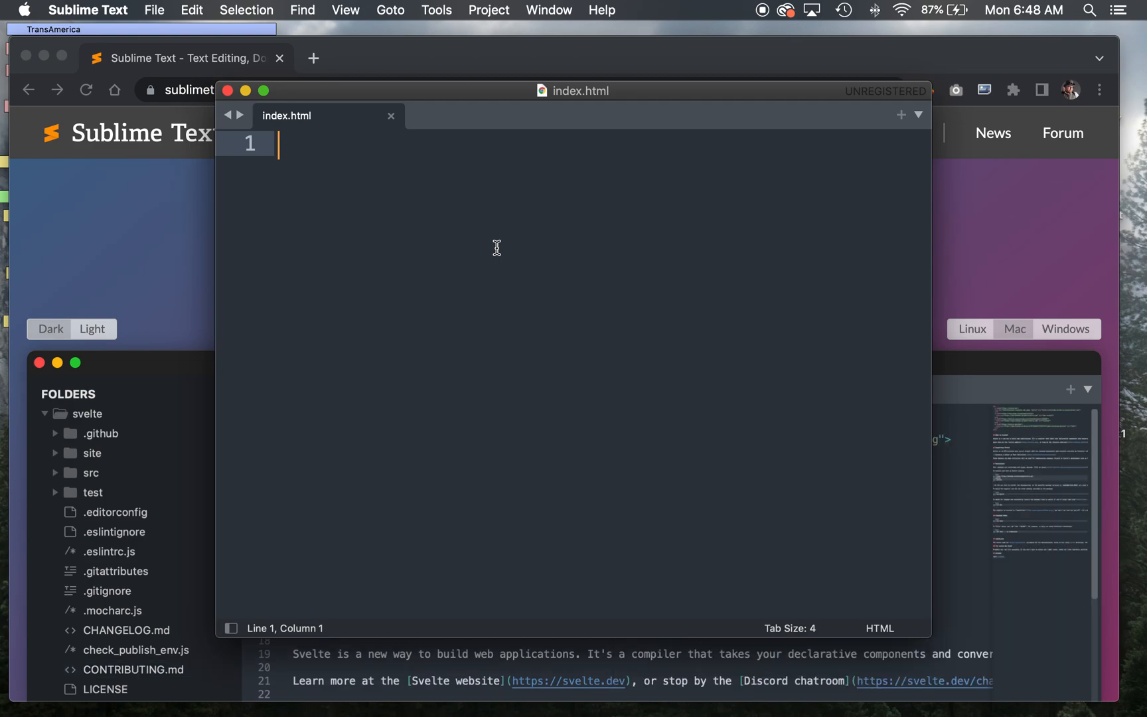
pyautogui.write('<htmL>')
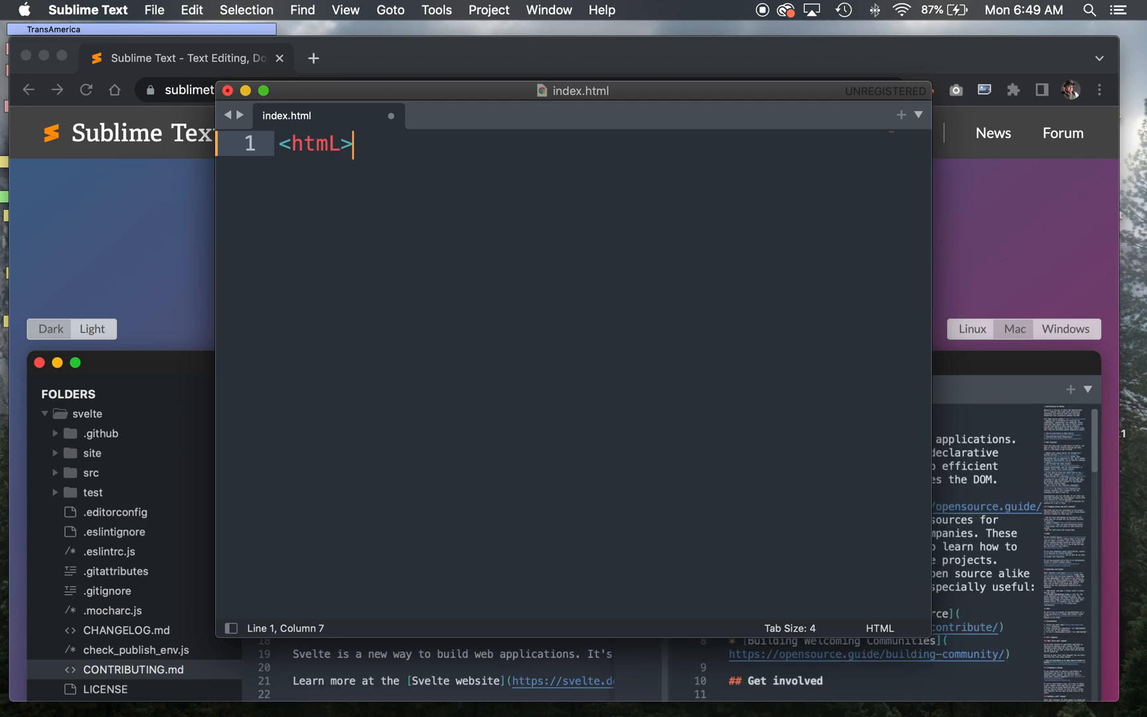
# - Frame the file with <htmL> and </htmL> tags separated by blank lines, ready on line 2
pyautogui.press('Return')
pyautogui.press('Return')
pyautogui.press('Return')
pyautogui.press('Return')
pyautogui.press('Return')
pyautogui.press('Return')
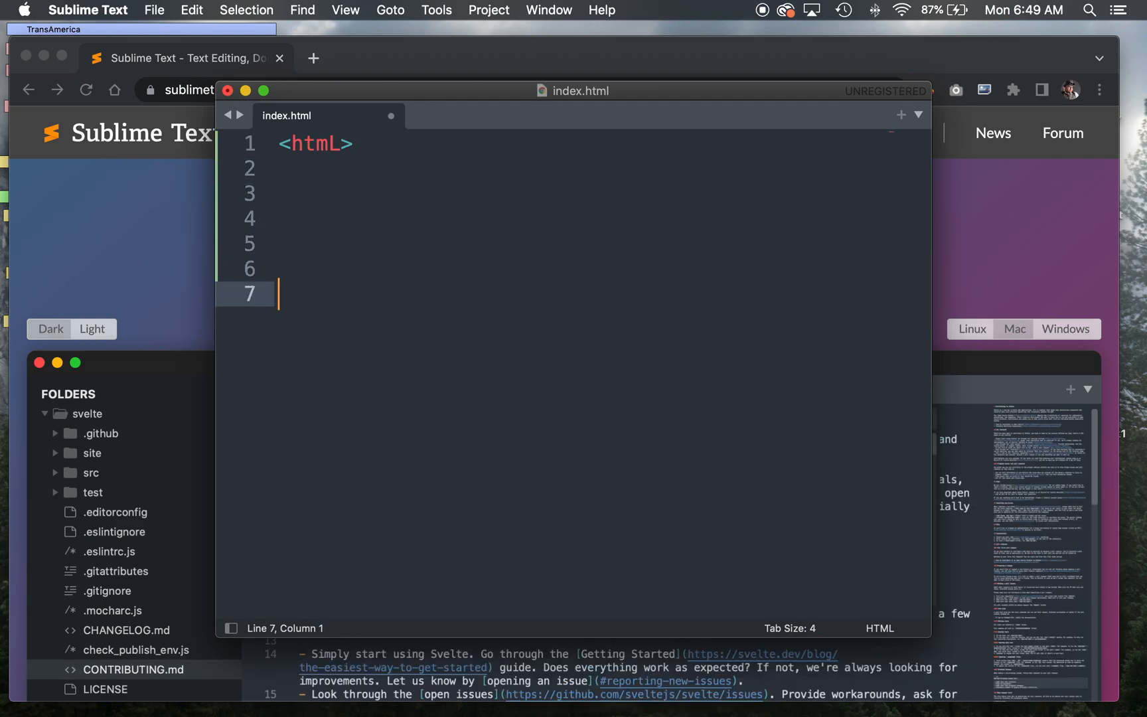
pyautogui.write('<')
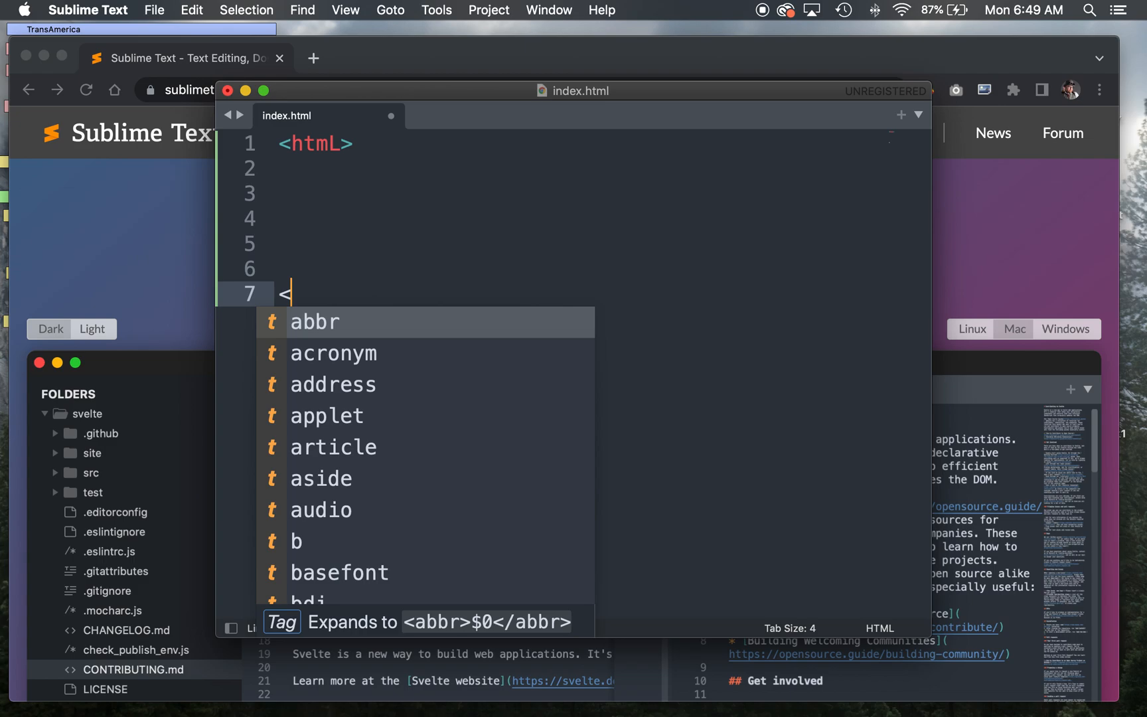
pyautogui.write('/htmL>')
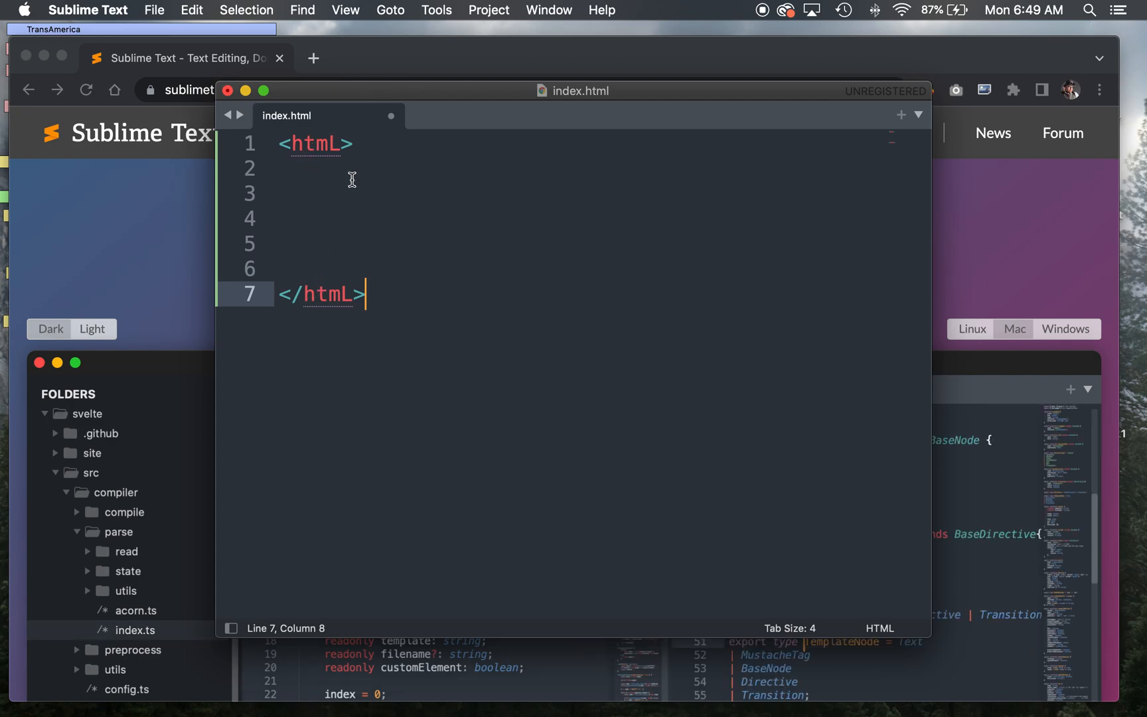
pyautogui.click(302, 143)
pyautogui.click(308, 296)
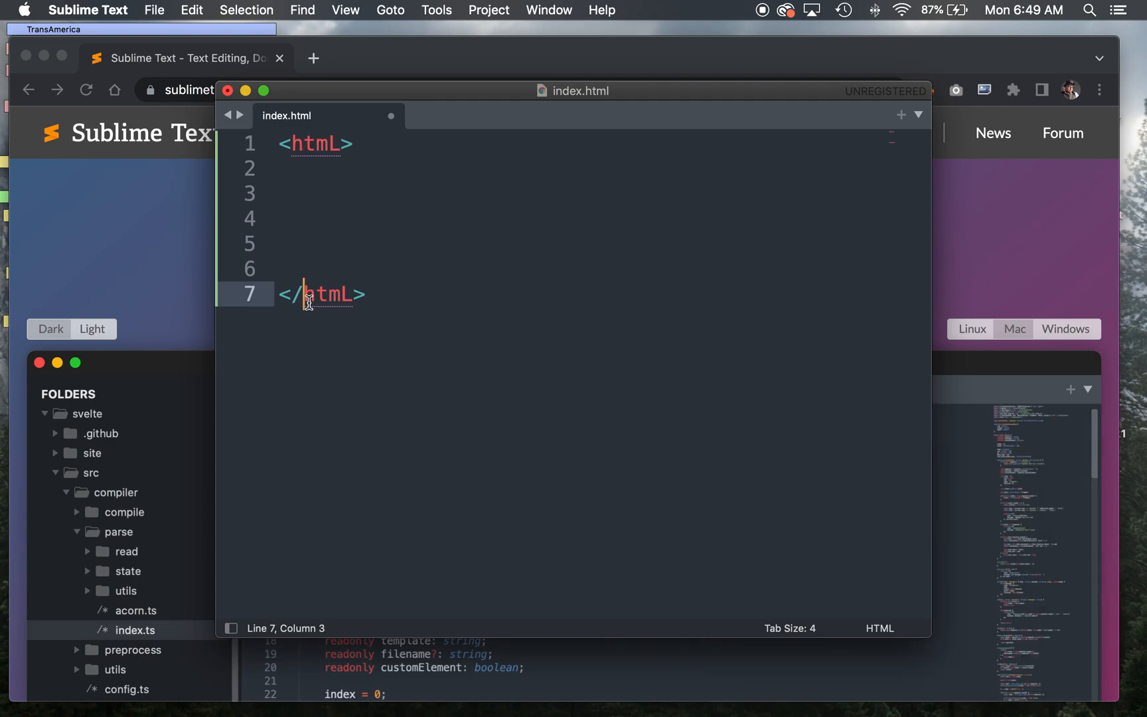
pyautogui.click(310, 147)
pyautogui.click(305, 292)
pyautogui.click(326, 147)
pyautogui.click(316, 296)
pyautogui.click(338, 146)
pyautogui.click(284, 173)
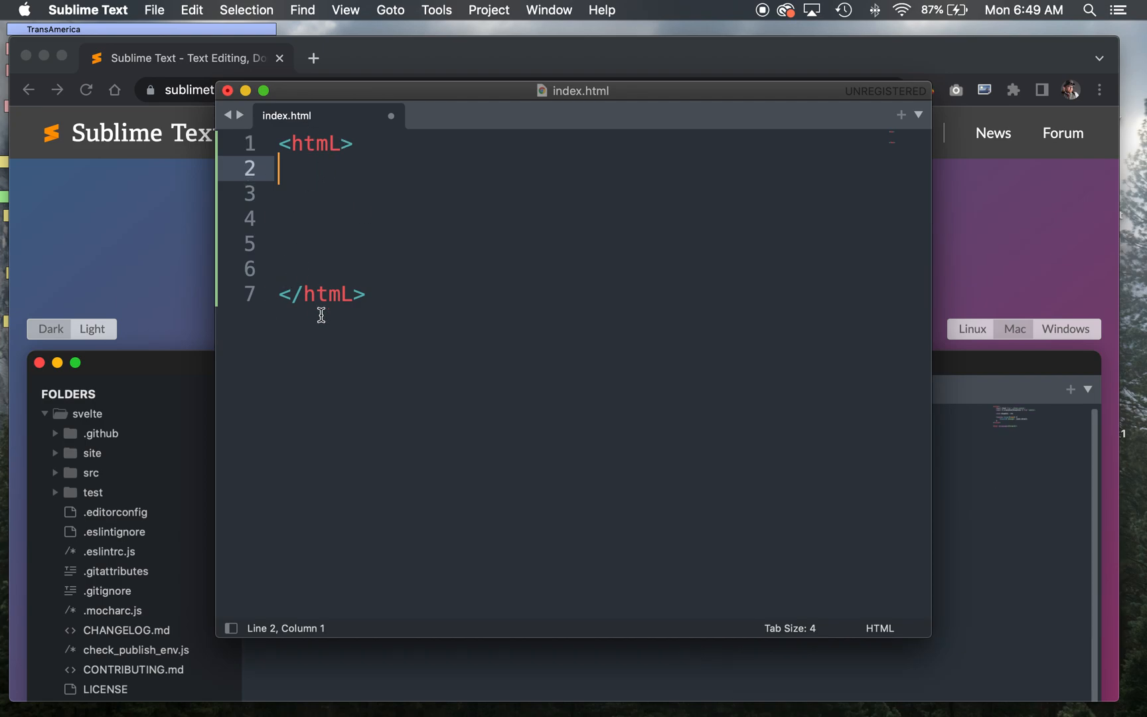
pyautogui.write('<')
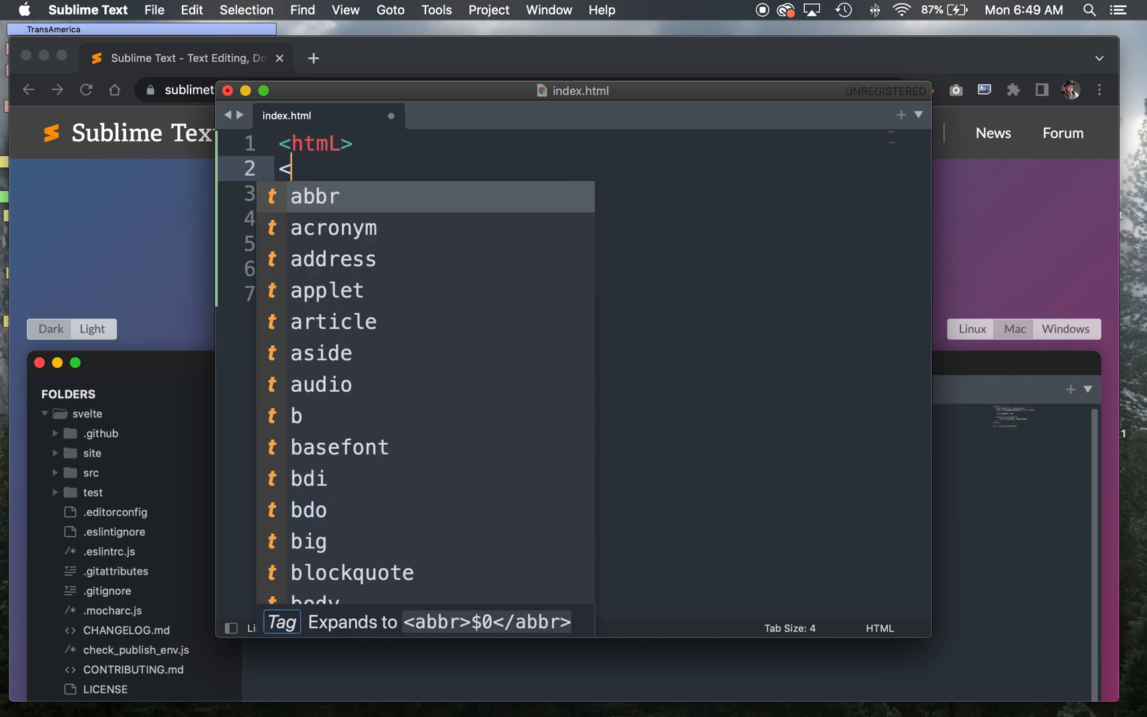
pyautogui.write('ti')
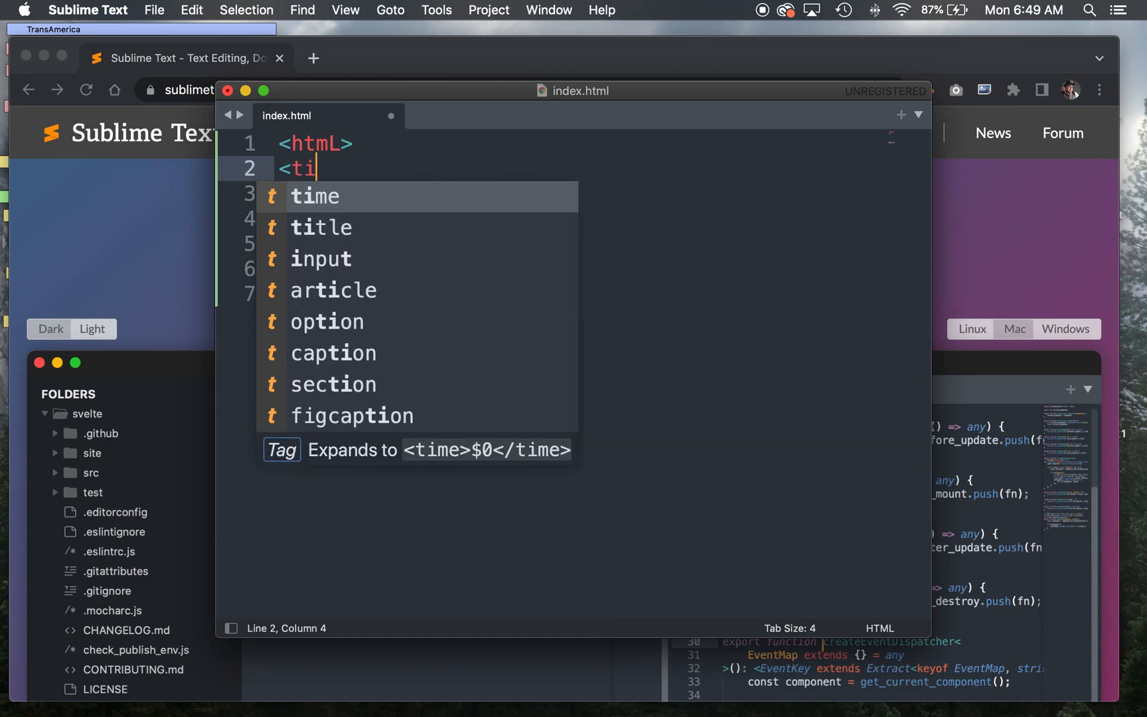
pyautogui.write('tle>')
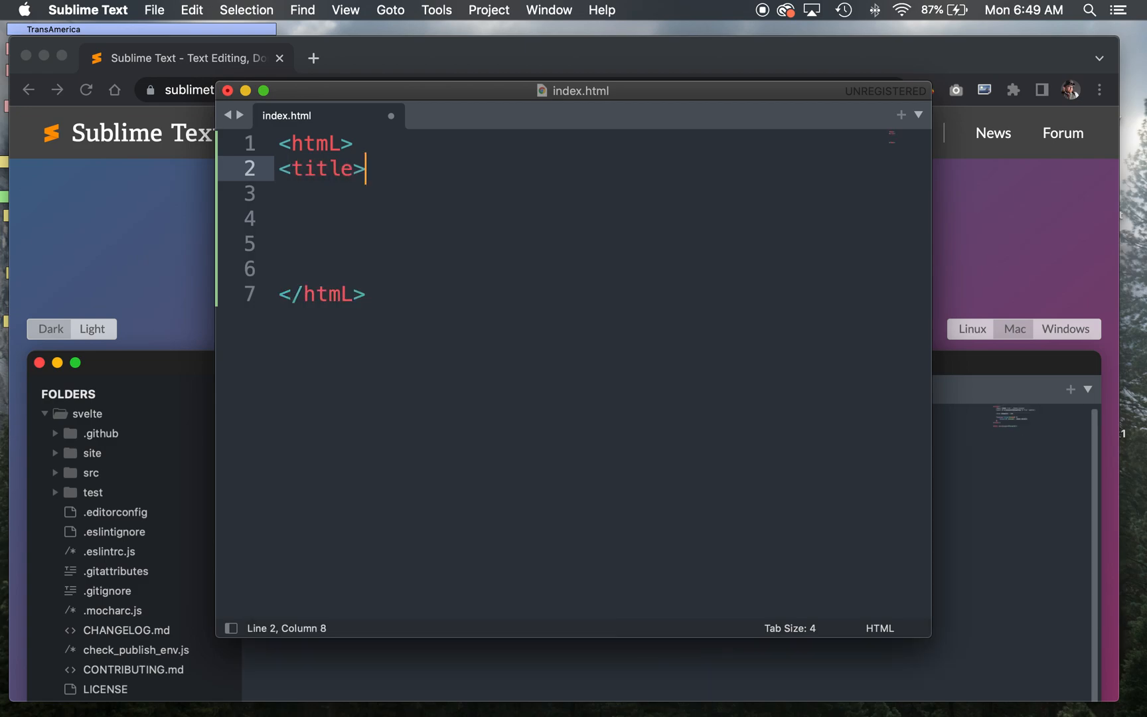
pyautogui.write('<')
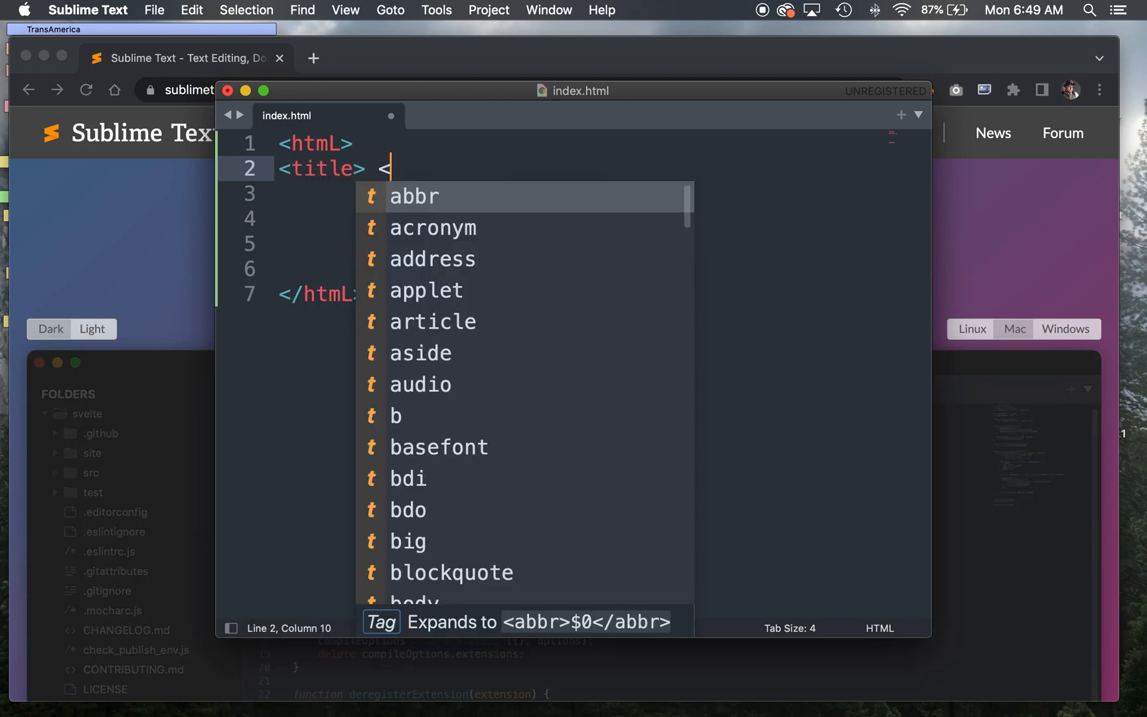
pyautogui.write('/title>')
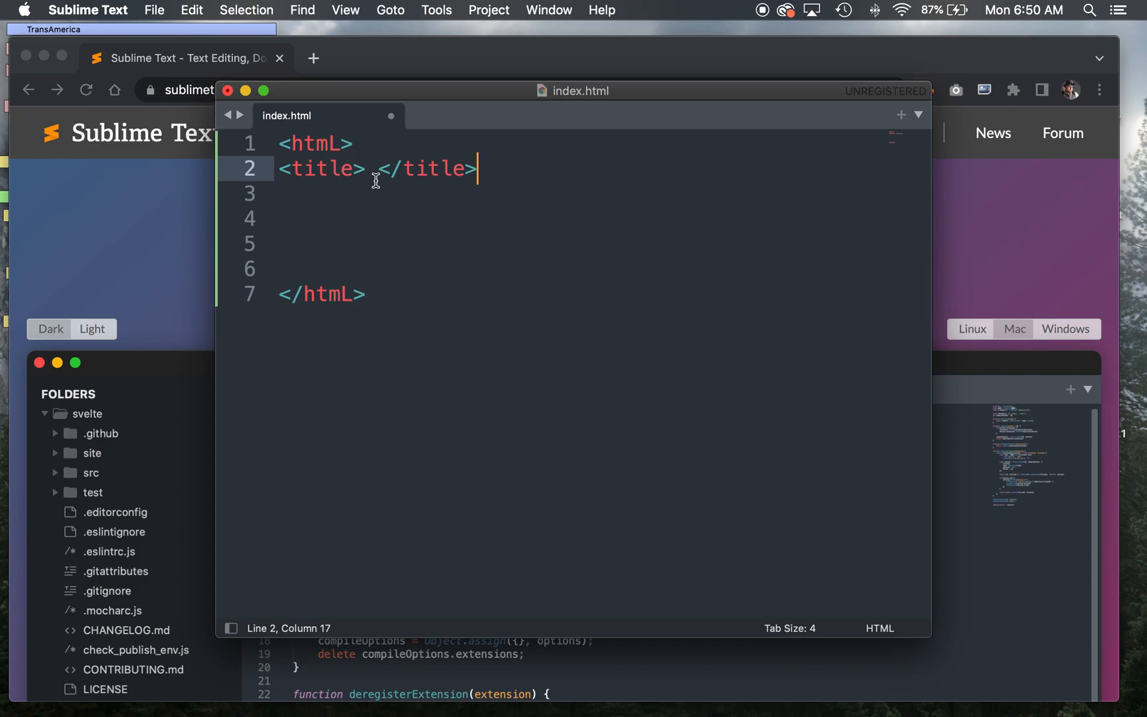
# - Keep the <title> </title> element together on line 2 inside the html tags
pyautogui.click(373, 170)
pyautogui.press('Return')
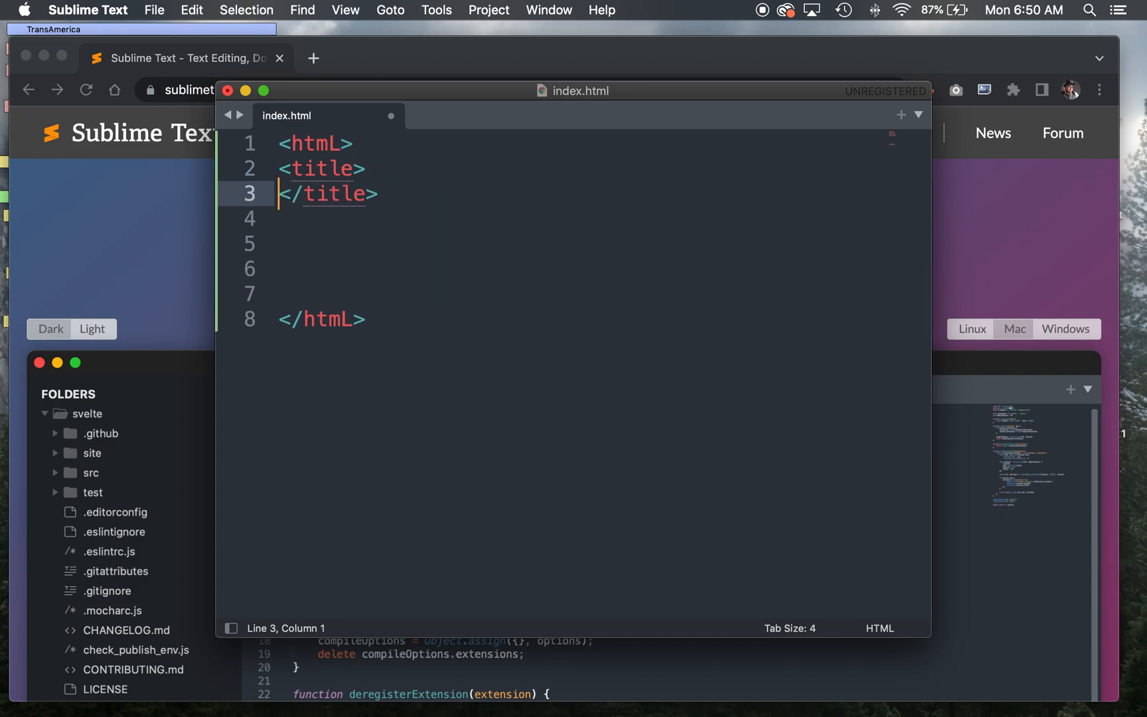
pyautogui.press('BackSpace')
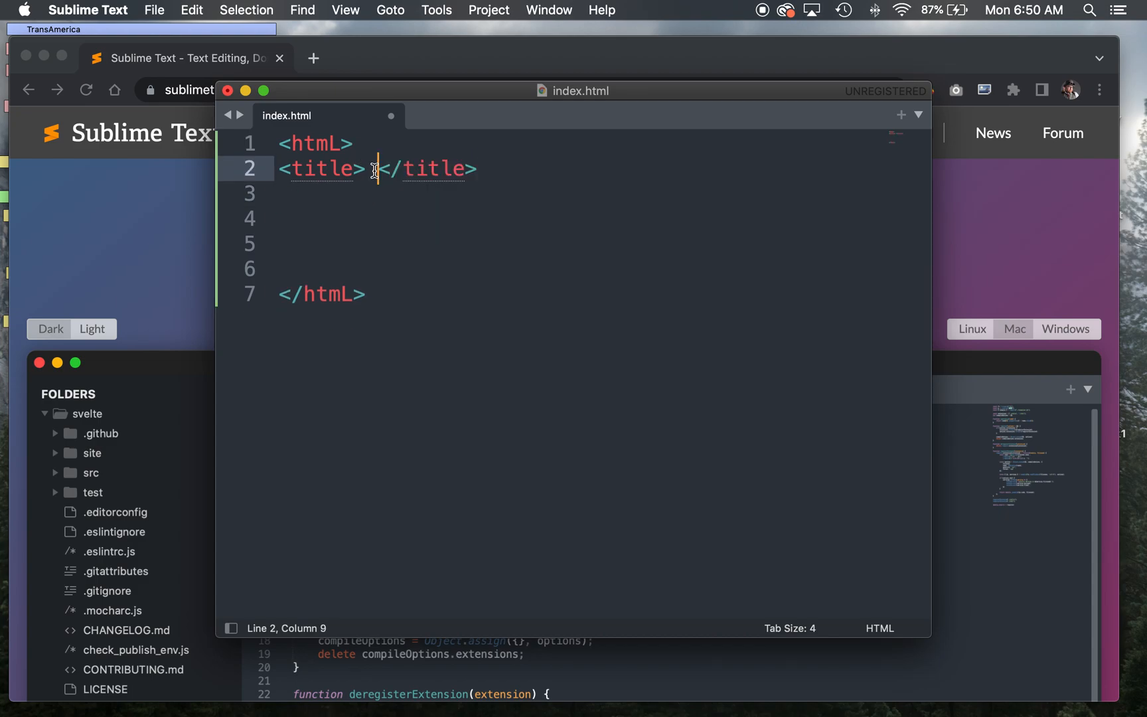
pyautogui.press('Return')
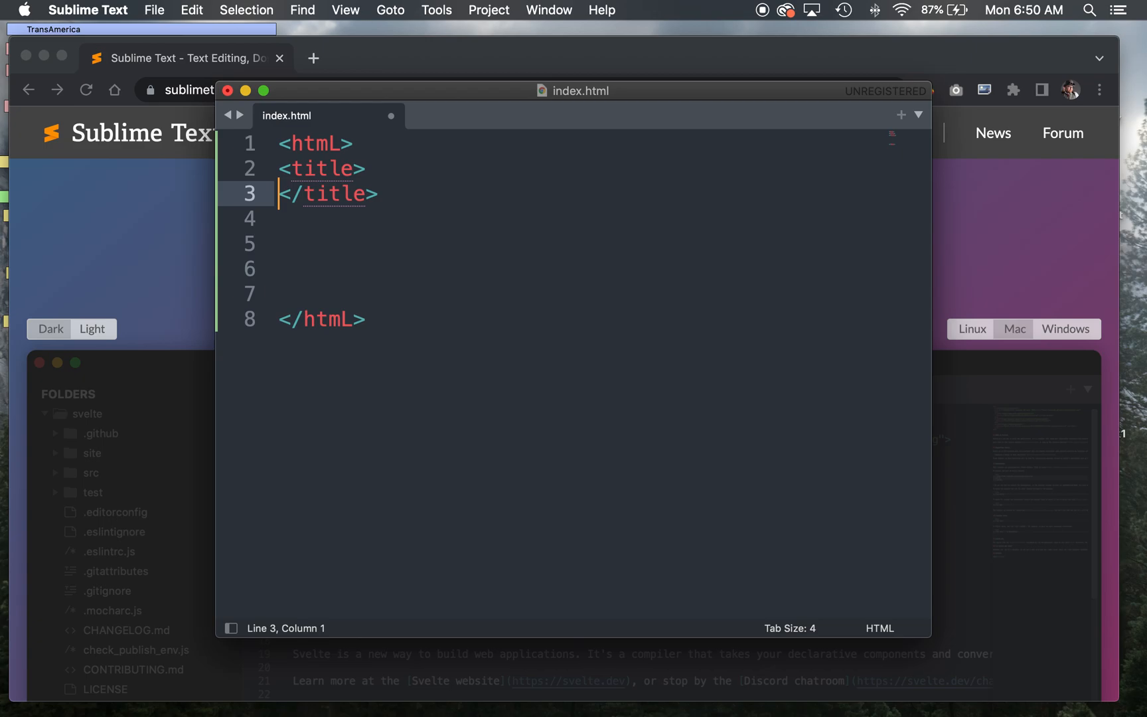
pyautogui.press('BackSpace')
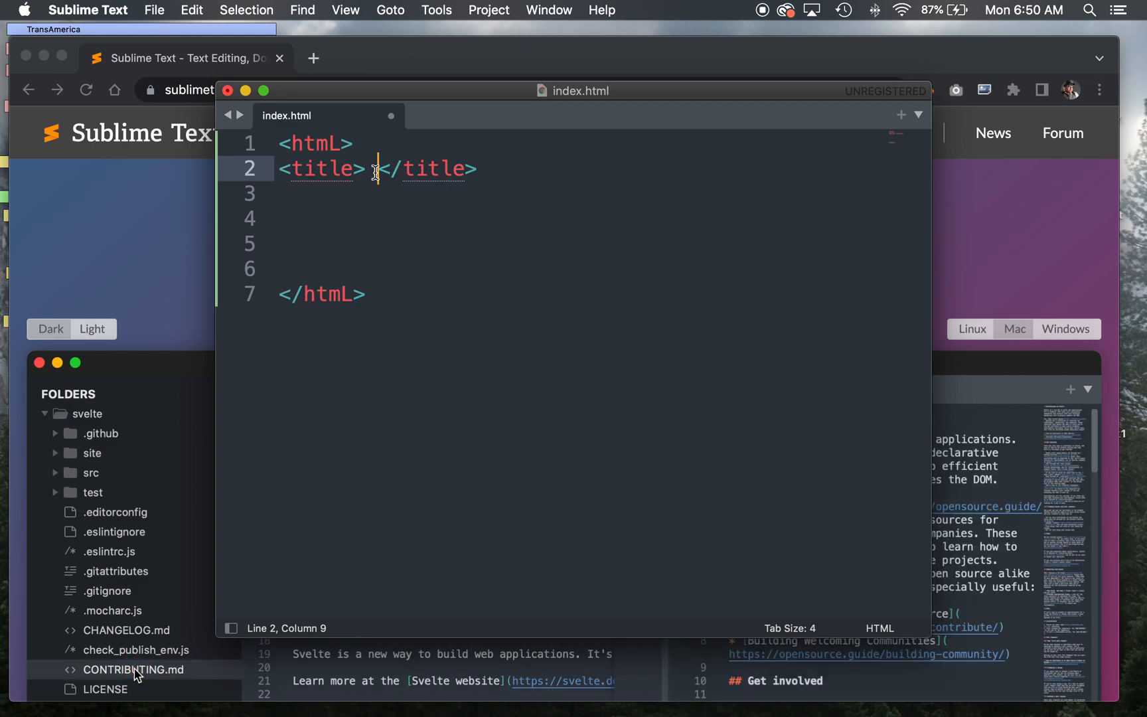
pyautogui.click(474, 196)
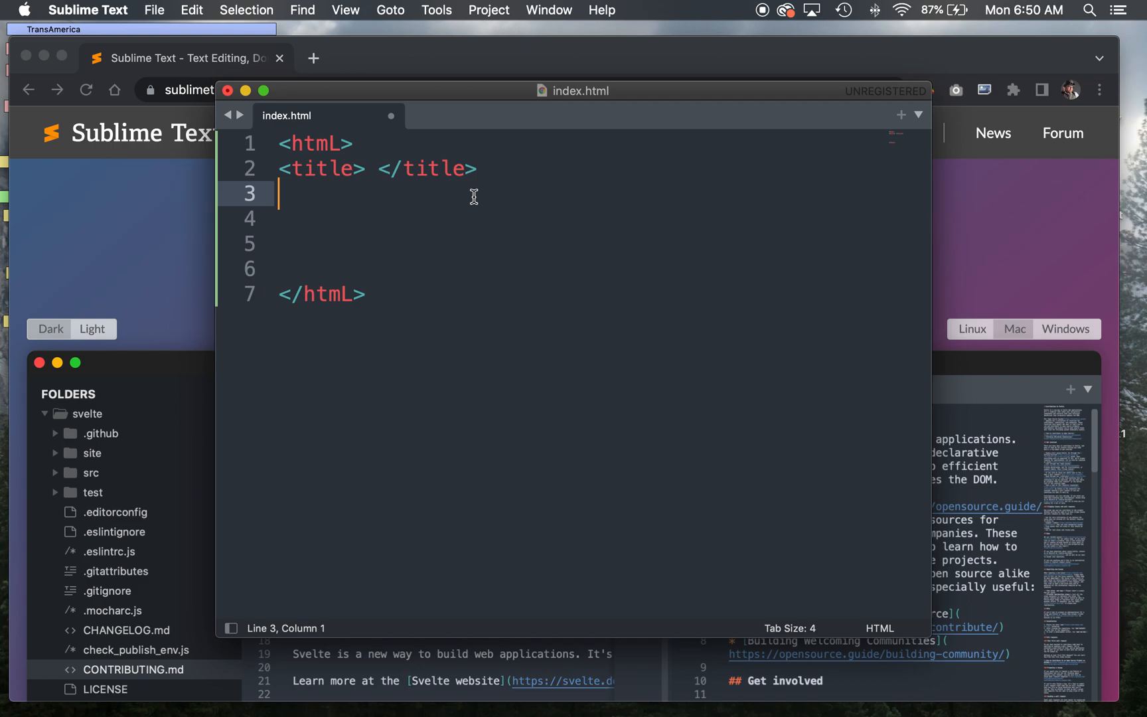
# - Add </head> after the title line and <head> on a new line after <htmL>
pyautogui.press('Up')
pyautogui.press('Down')
pyautogui.write('</htmL>')
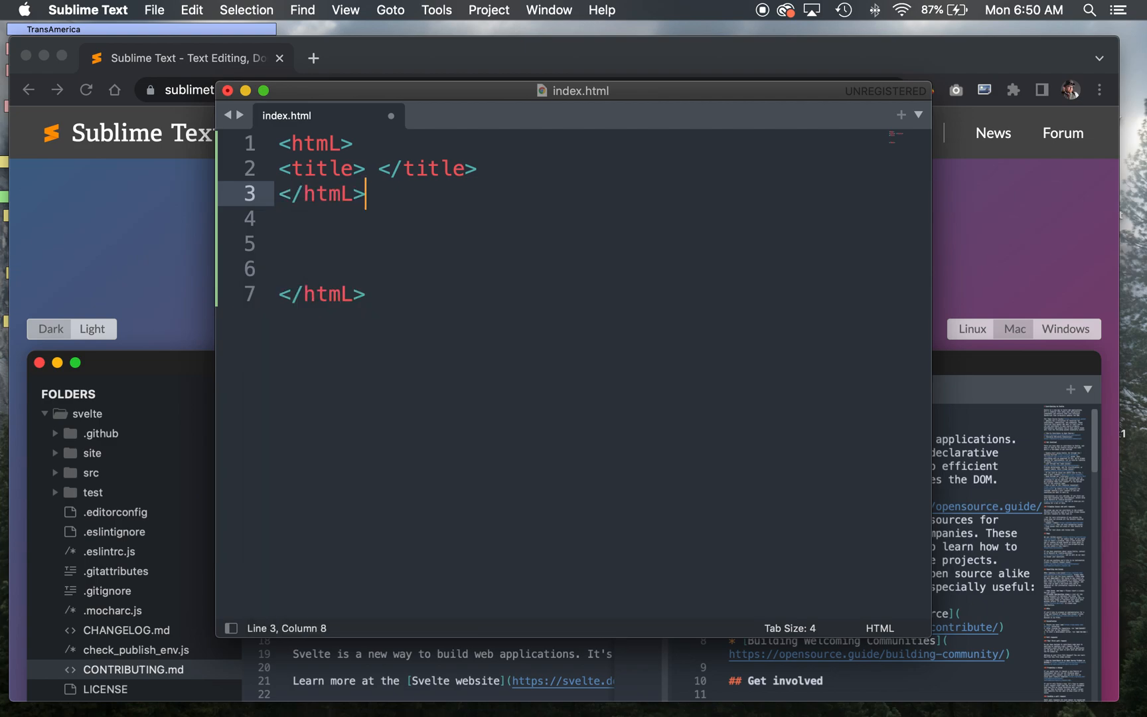
pyautogui.press('BackSpace')
pyautogui.press('BackSpace')
pyautogui.press('BackSpace')
pyautogui.press('BackSpace')
pyautogui.press('BackSpace')
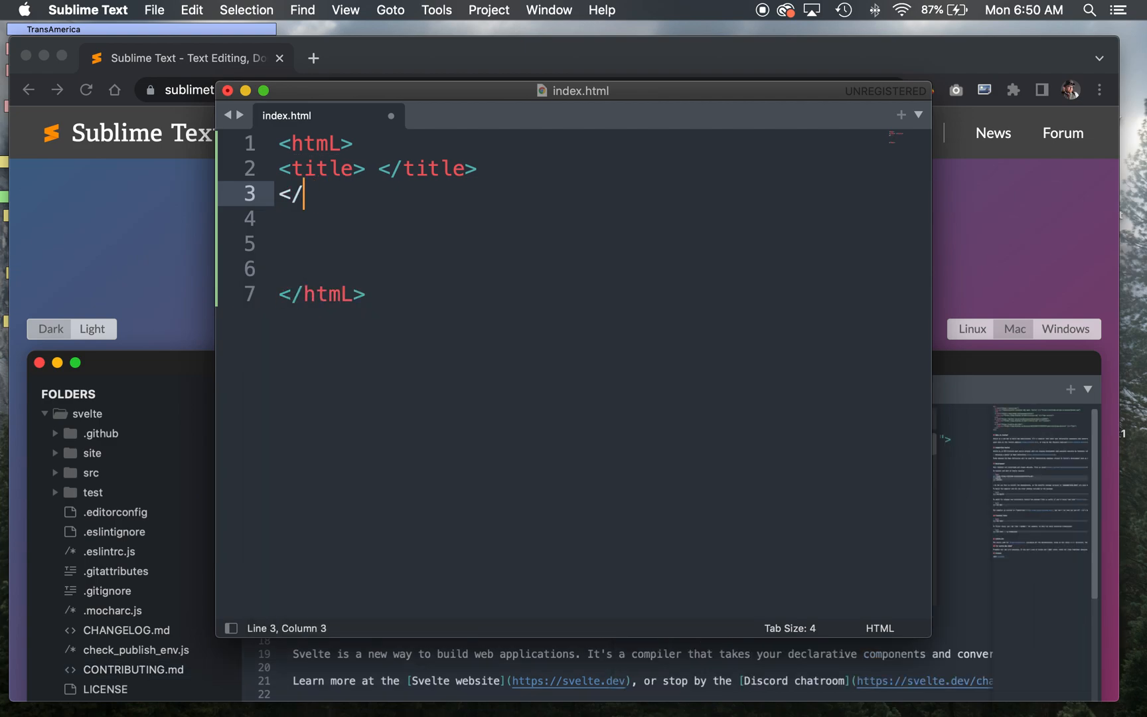
pyautogui.press('BackSpace')
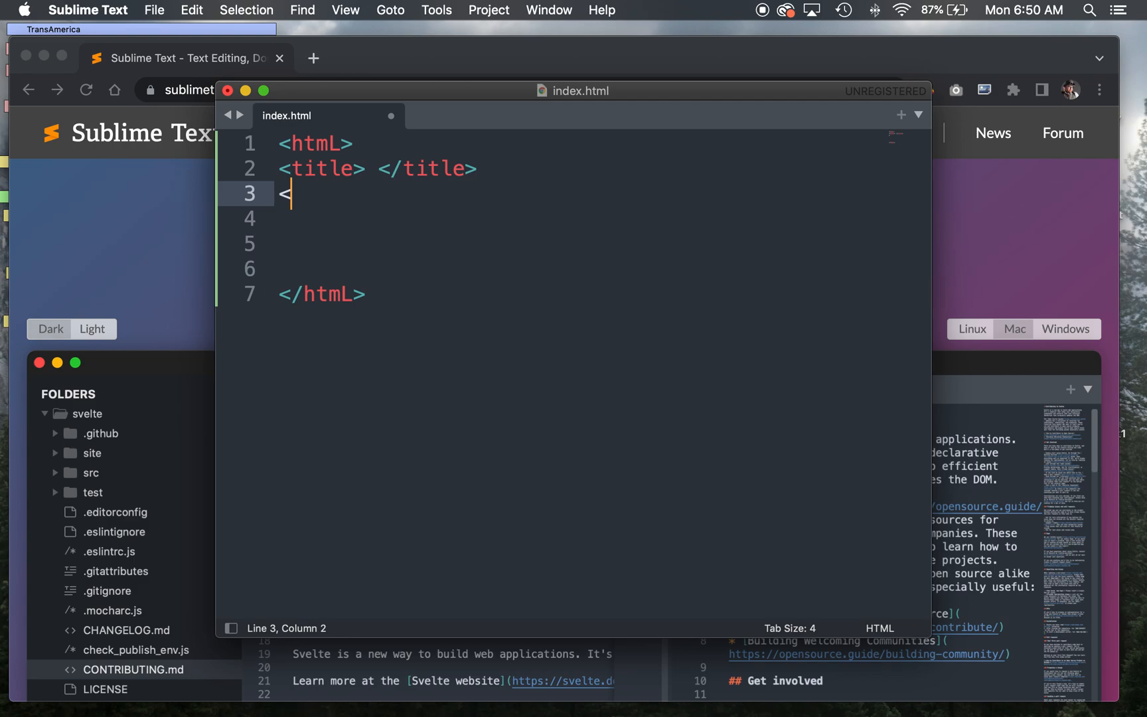
pyautogui.write('/htmL>')
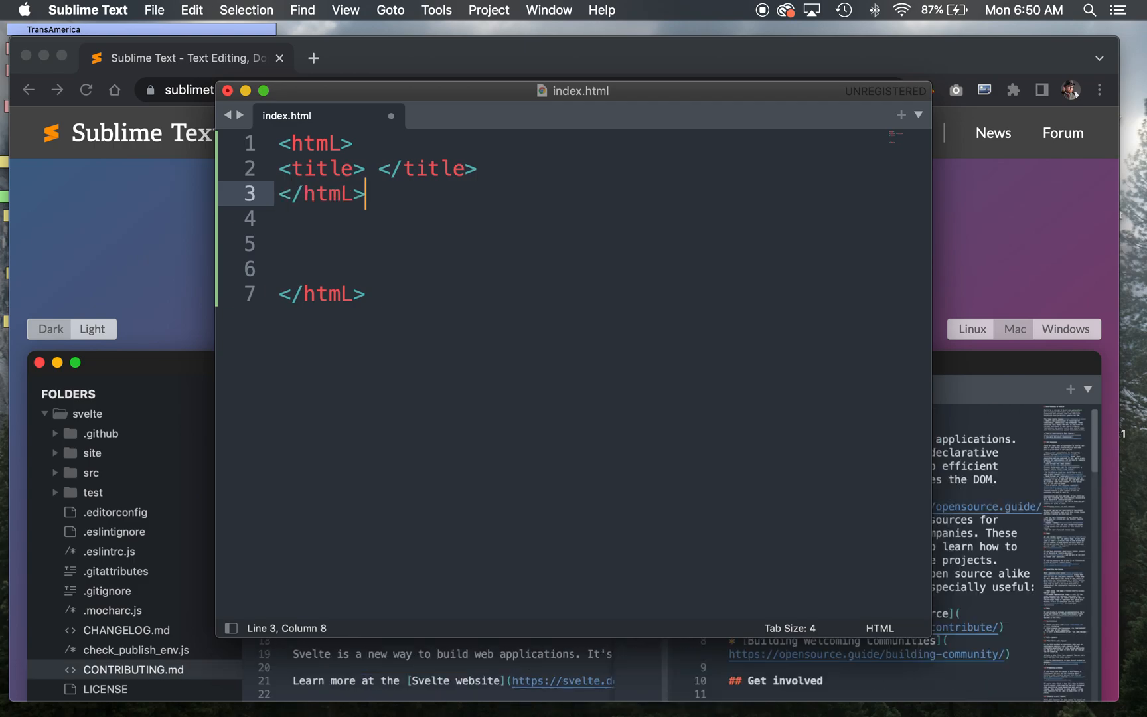
pyautogui.press('BackSpace')
pyautogui.press('BackSpace')
pyautogui.press('BackSpace')
pyautogui.press('BackSpace')
pyautogui.write('ead>')
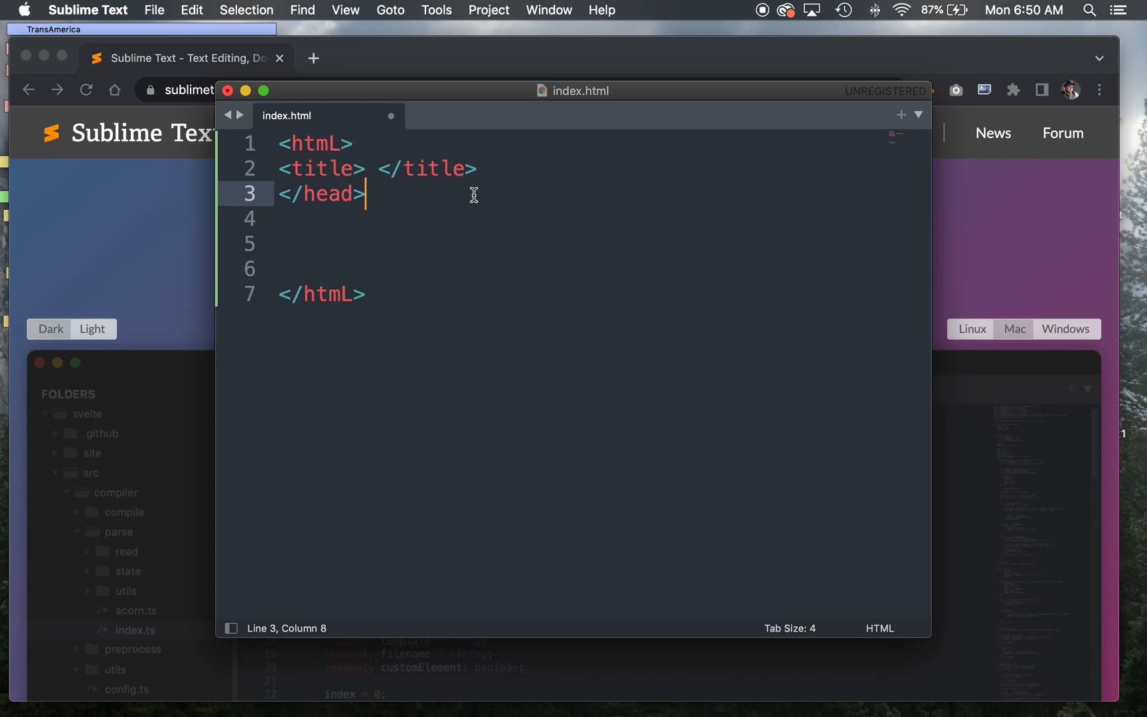
pyautogui.click(368, 144)
pyautogui.press('Return')
pyautogui.write('<')
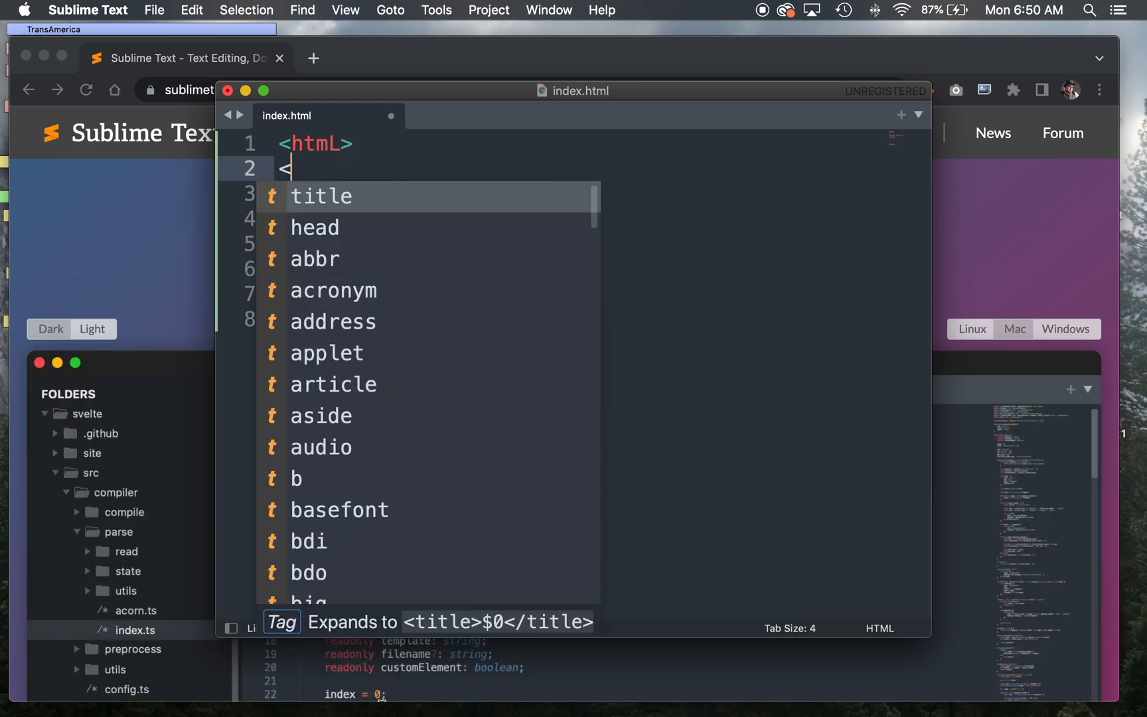
pyautogui.write('head')
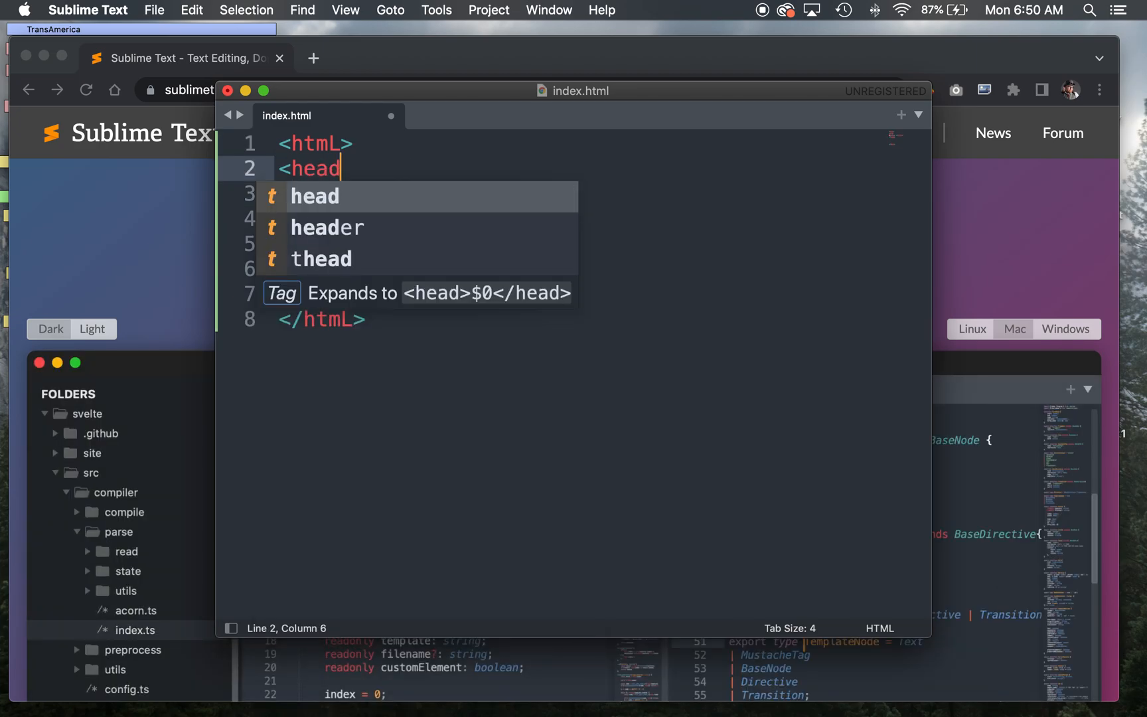
pyautogui.press('Return')
pyautogui.press('Left')
pyautogui.press('Left')
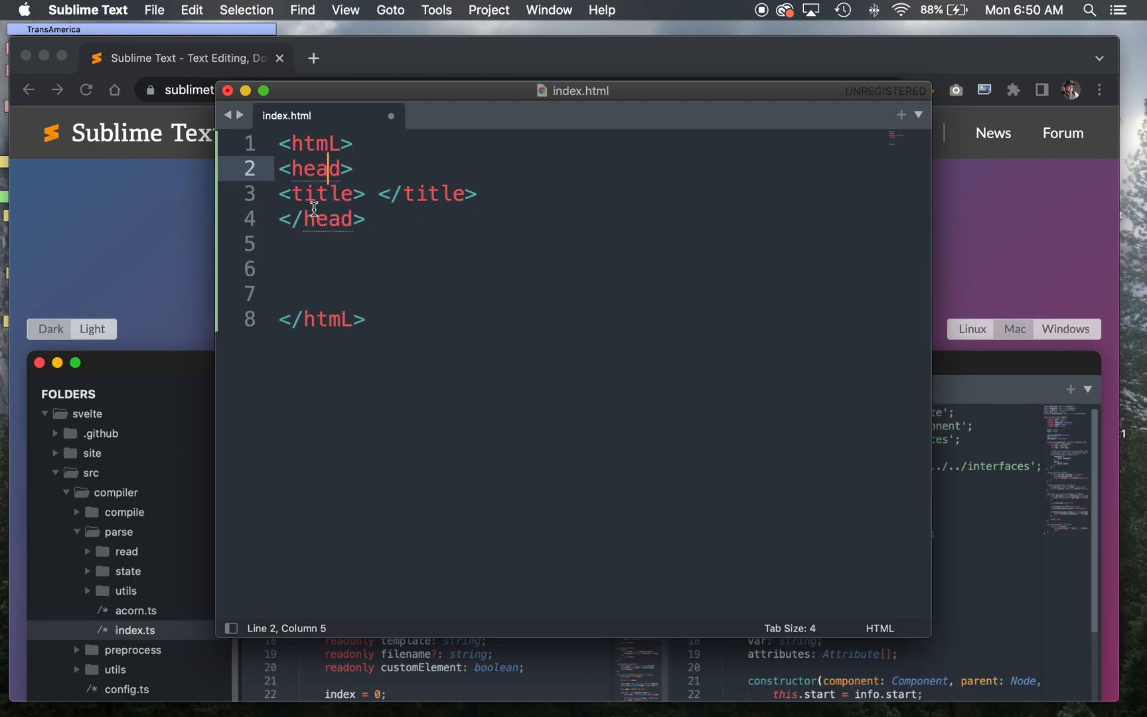
# - Check the matching head tags around the title element and return to the empty title
pyautogui.moveTo(484, 192); pyautogui.dragTo(276, 192)
pyautogui.click(341, 196)
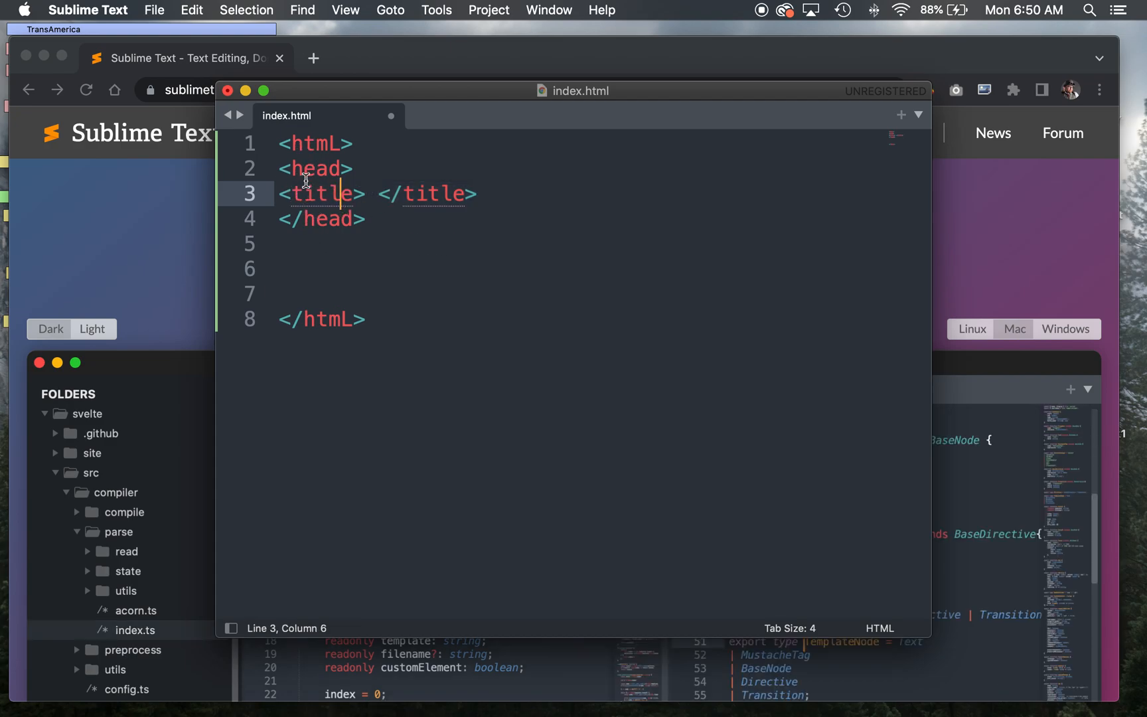
pyautogui.click(315, 170)
pyautogui.press('Down')
pyautogui.press('Down')
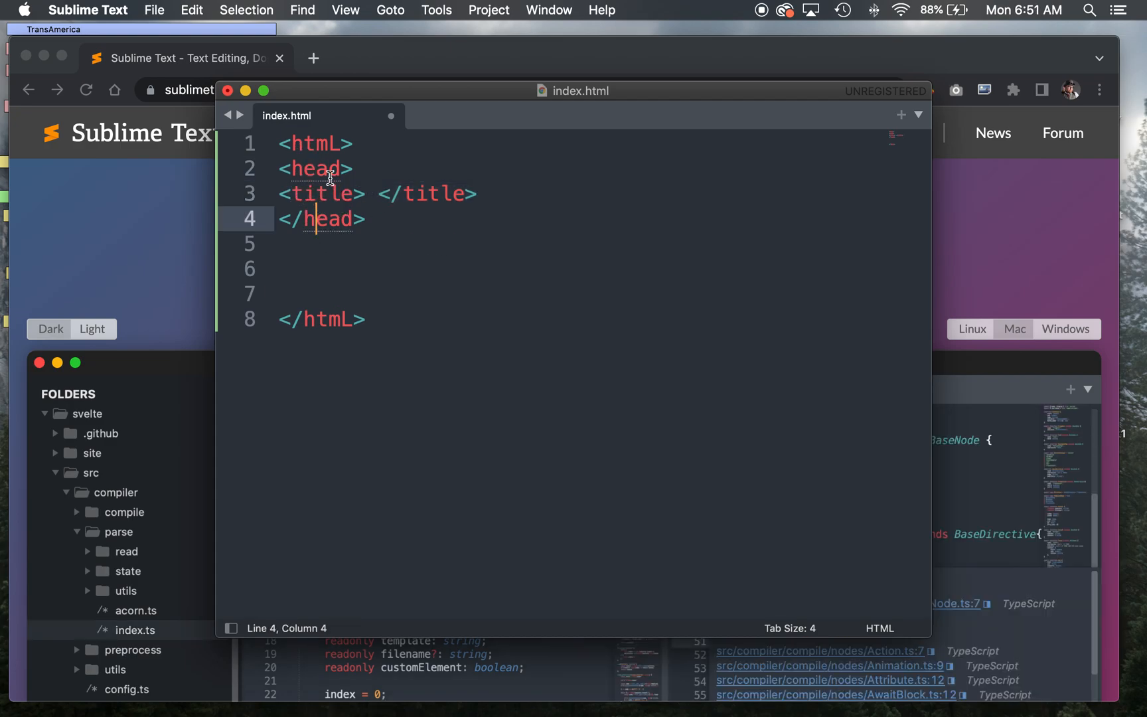
pyautogui.click(330, 178)
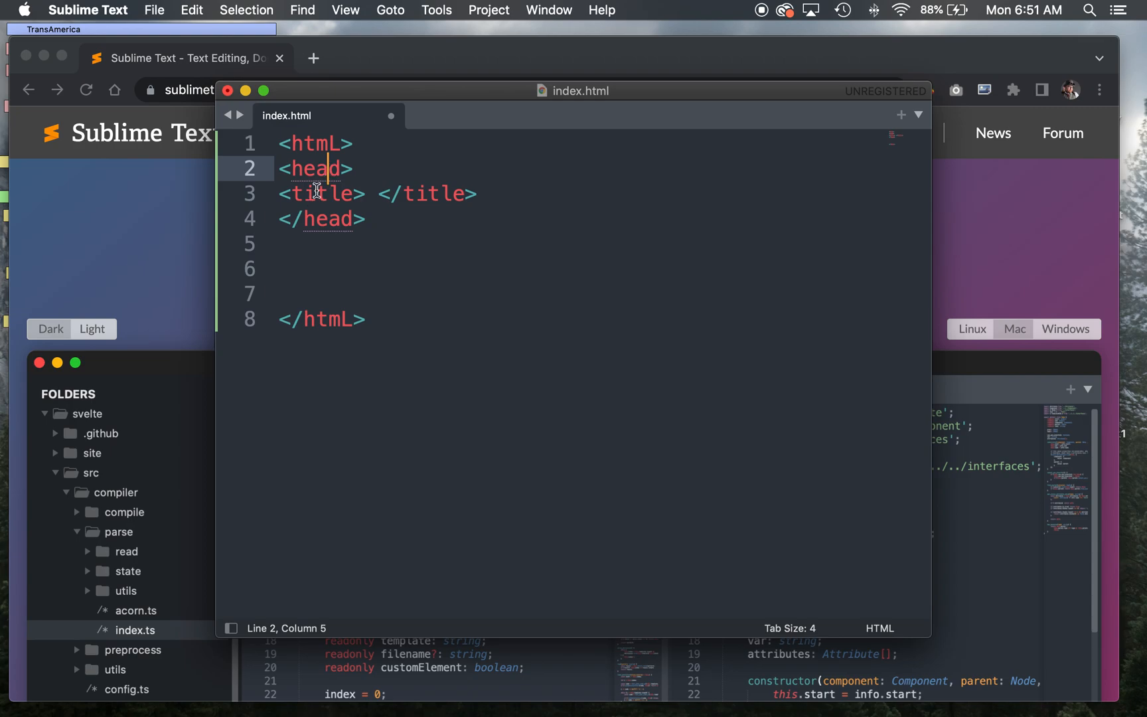
pyautogui.click(317, 173)
pyautogui.press('Down')
pyautogui.press('Down')
pyautogui.click(328, 176)
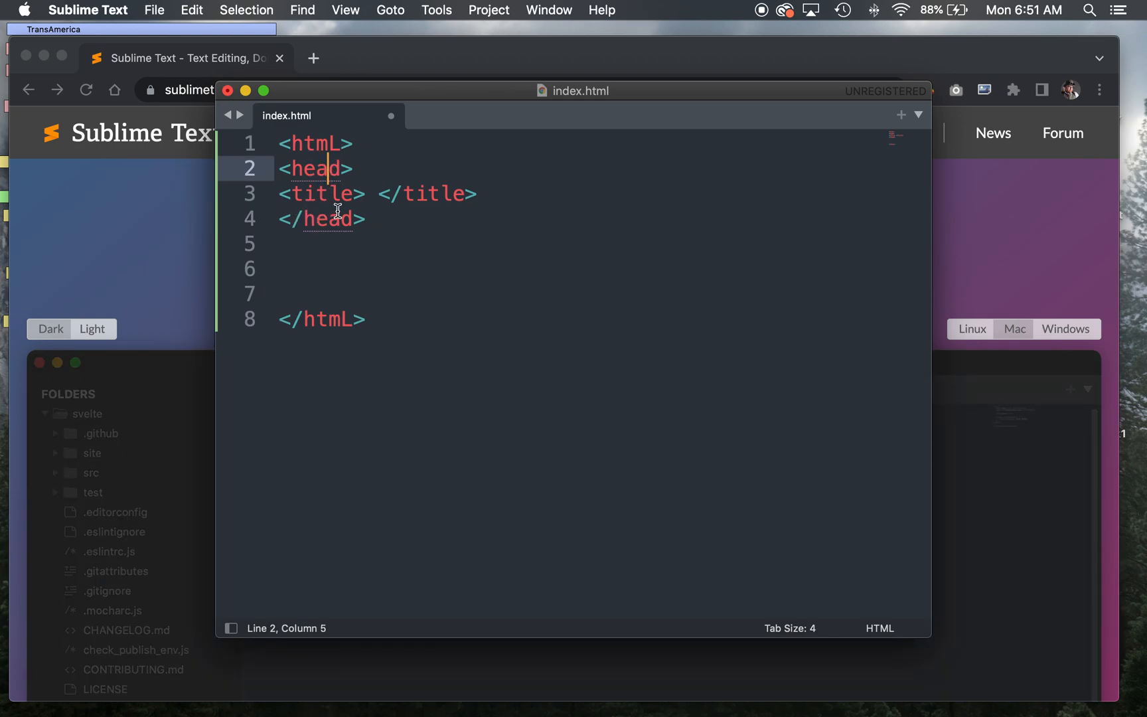
pyautogui.click(377, 194)
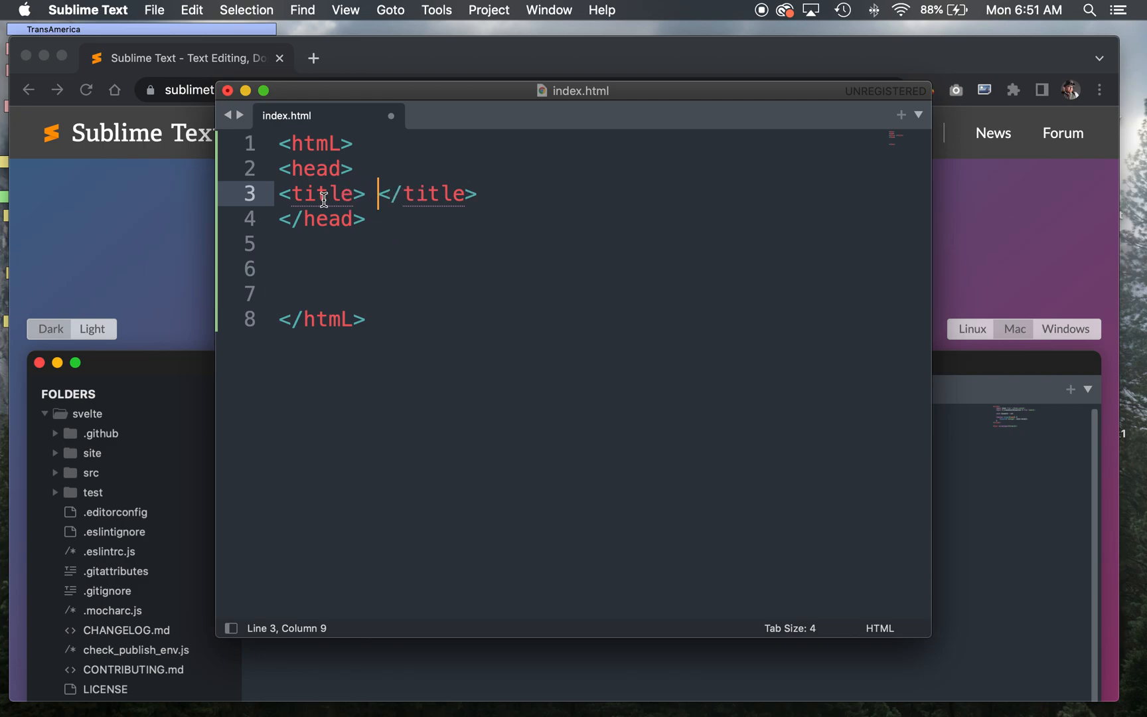
# - Indent <head> and </head> one level and the title line two levels with Tab
pyautogui.click(282, 196)
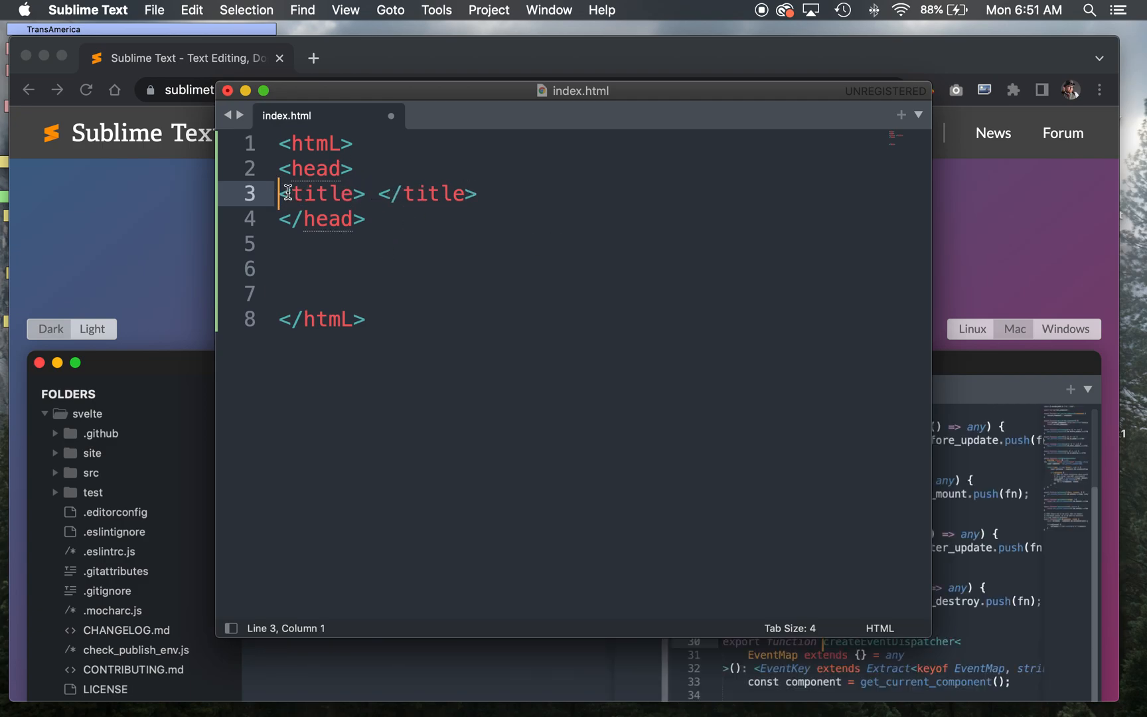
pyautogui.moveTo(280, 190); pyautogui.dragTo(276, 163)
pyautogui.press('Tab')
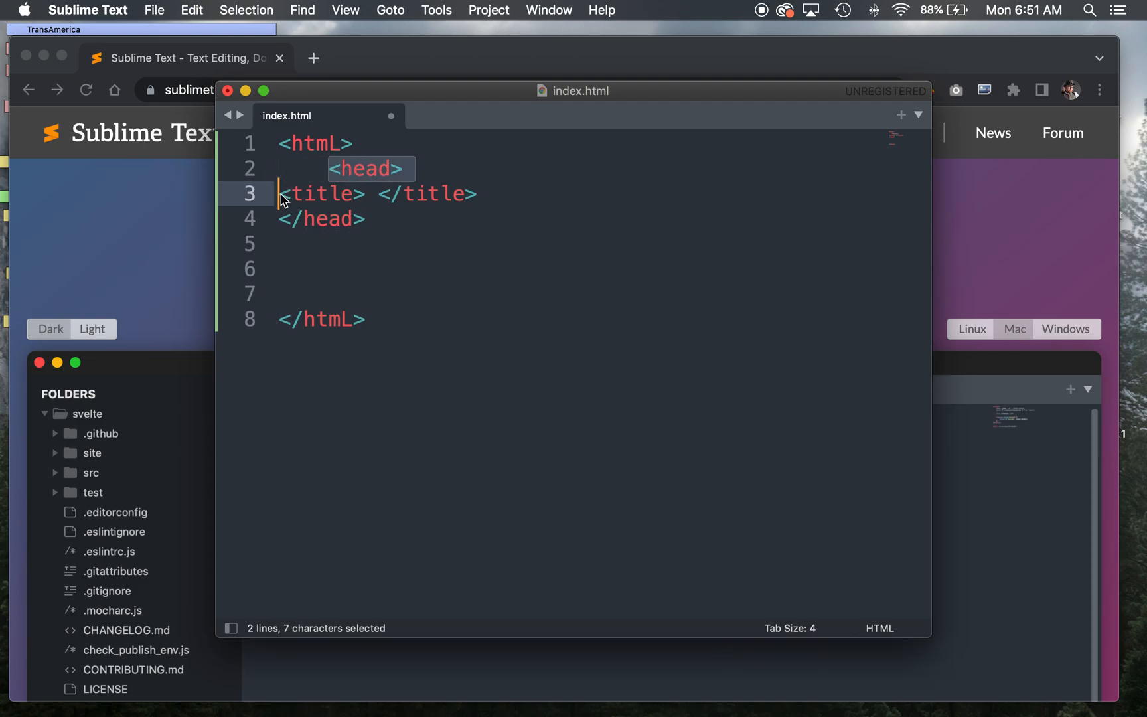
pyautogui.click(281, 193)
pyautogui.press('Tab')
pyautogui.press('Tab')
pyautogui.click(284, 218)
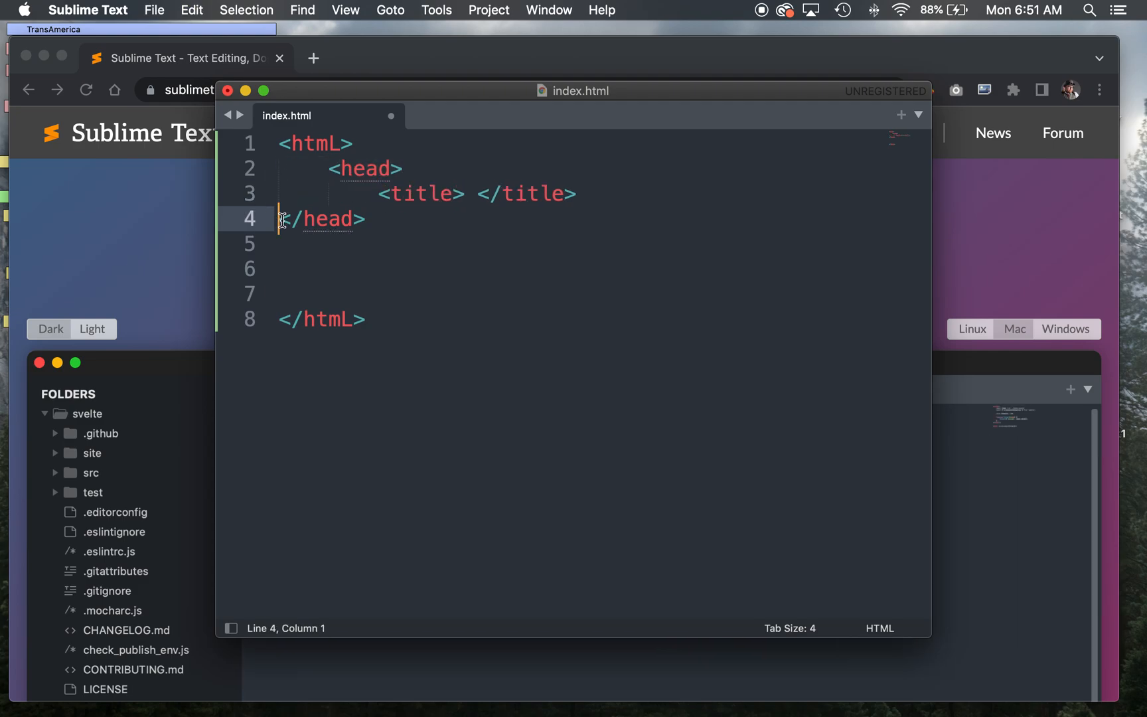
pyautogui.press('Tab')
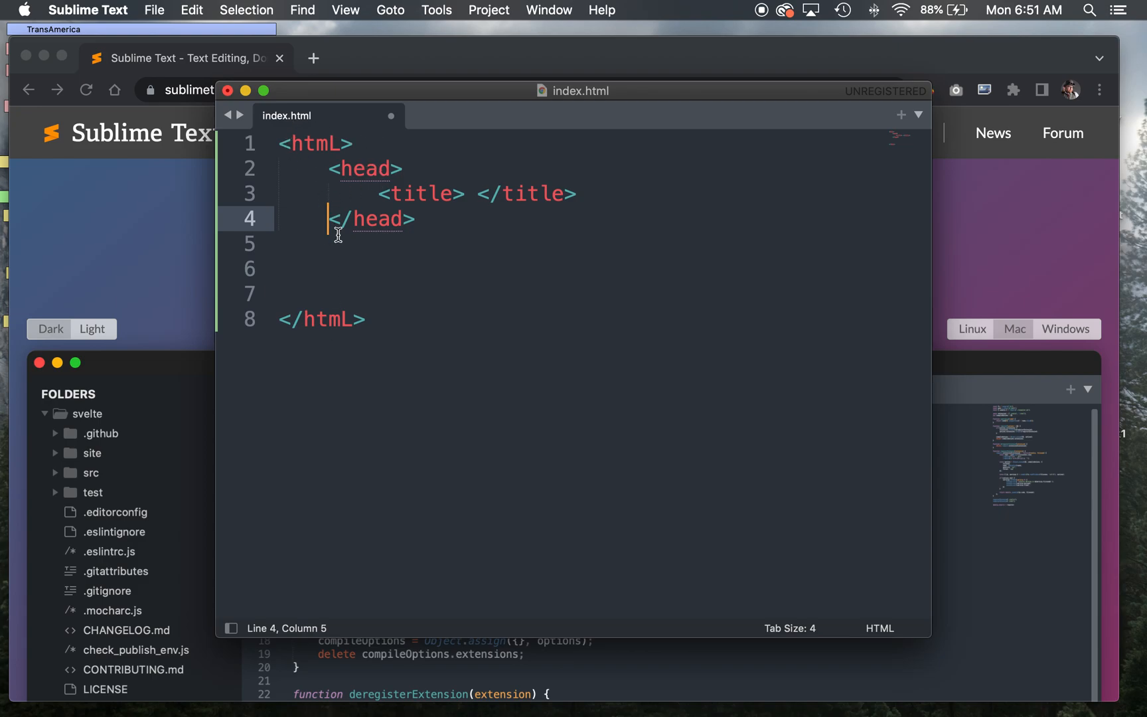
pyautogui.click(325, 169)
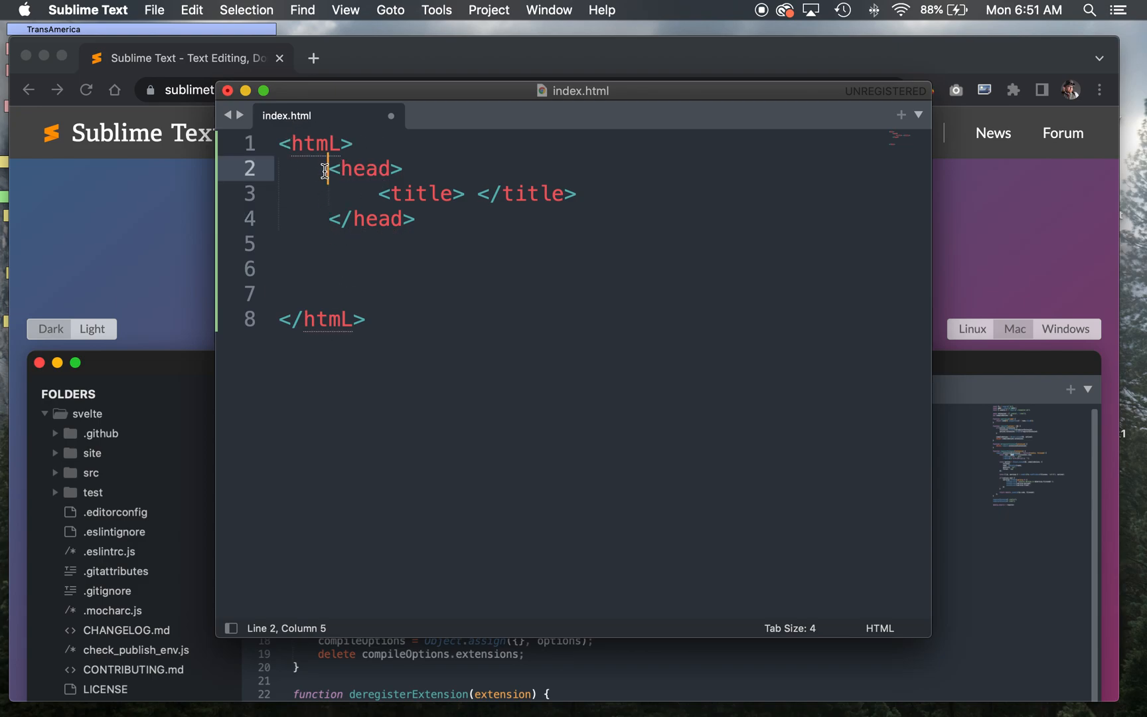
pyautogui.click(356, 266)
# - Add <body> after the head and </body> on its own line before </htmL>
pyautogui.click(348, 244)
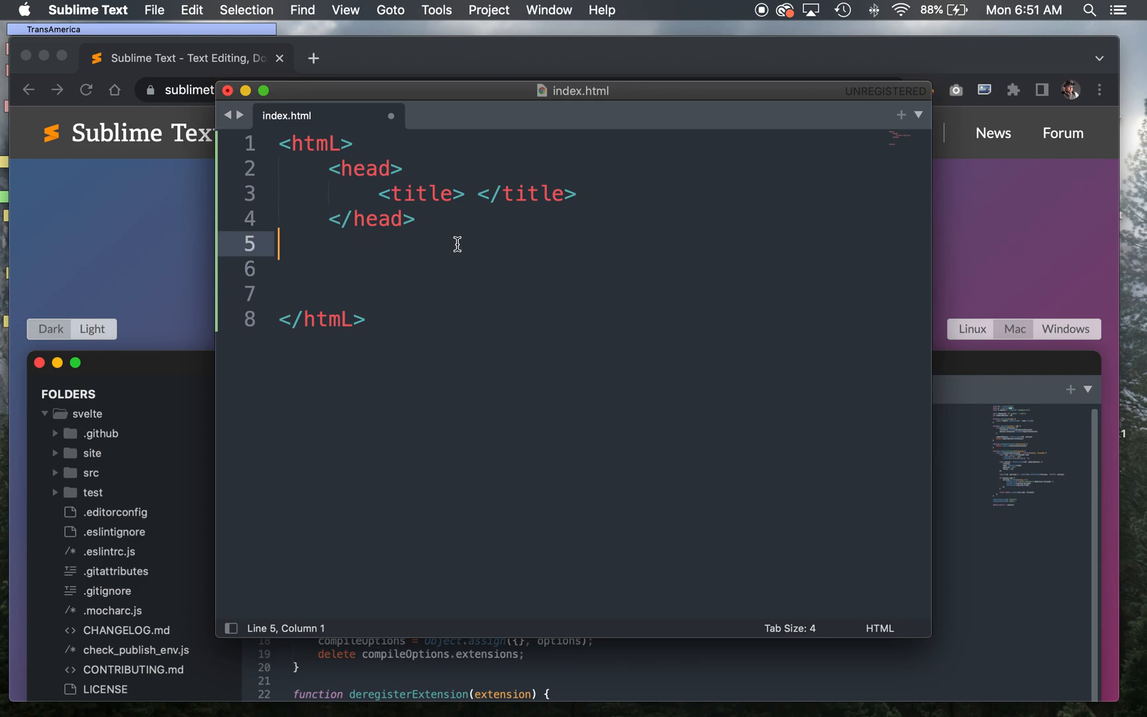
pyautogui.write('<bod')
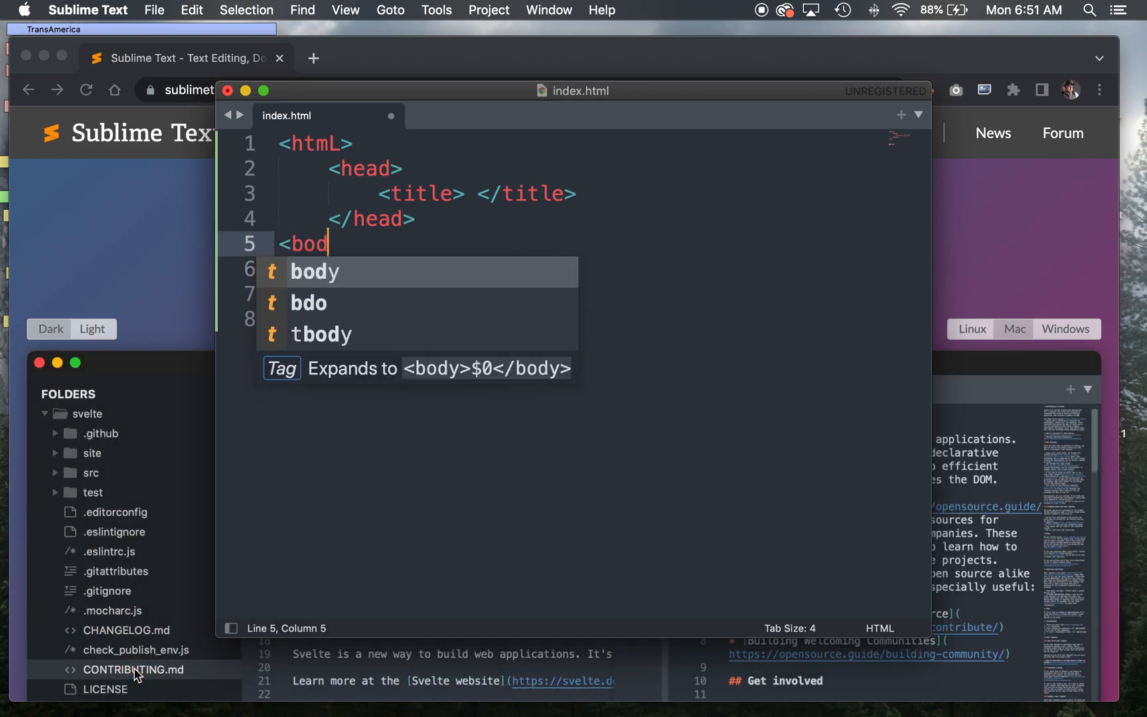
pyautogui.write('y>')
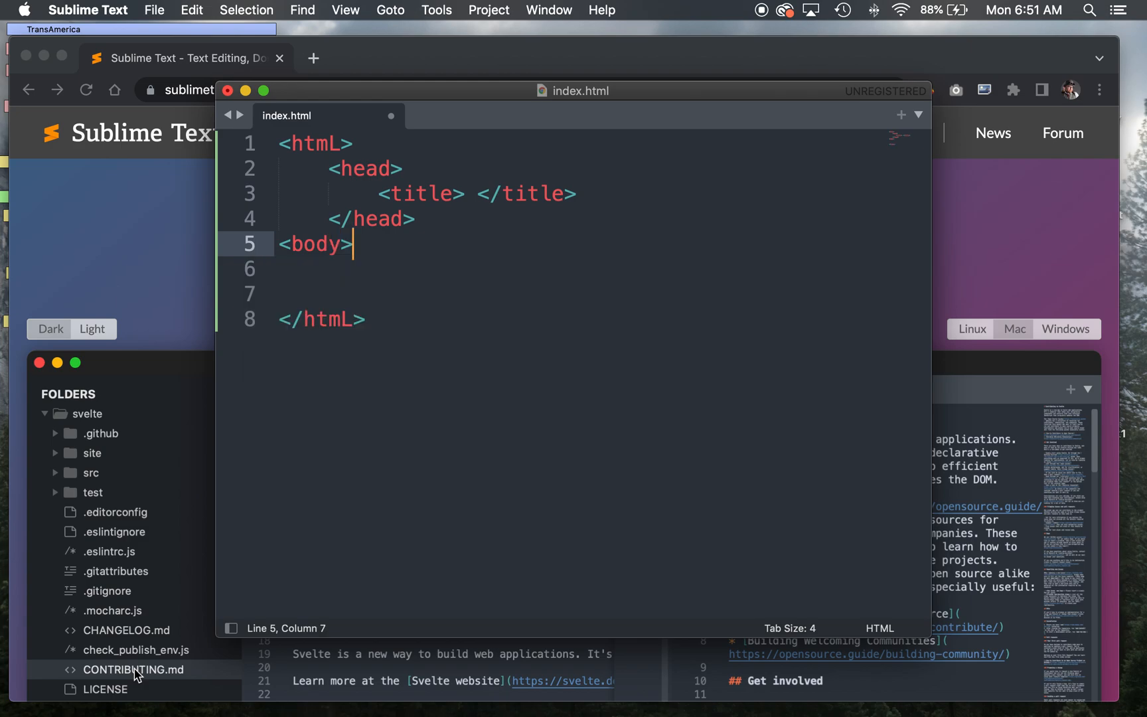
pyautogui.press('Down')
pyautogui.press('Down')
pyautogui.press('Return')
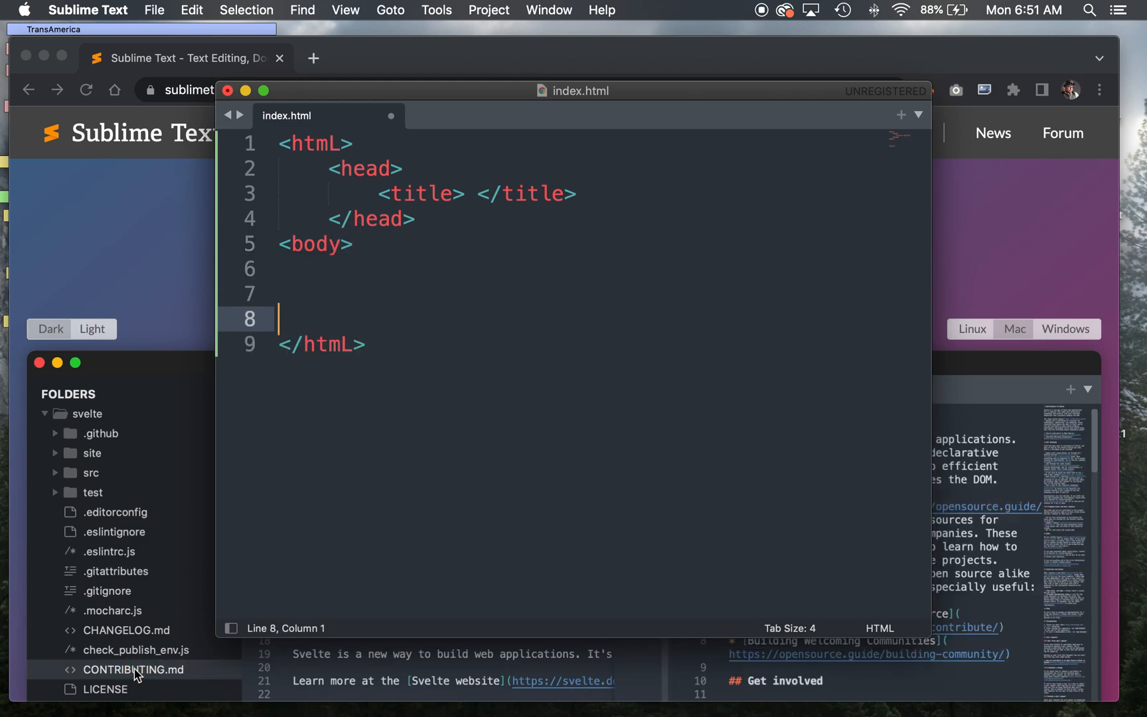
pyautogui.write('</body>')
pyautogui.press('Up')
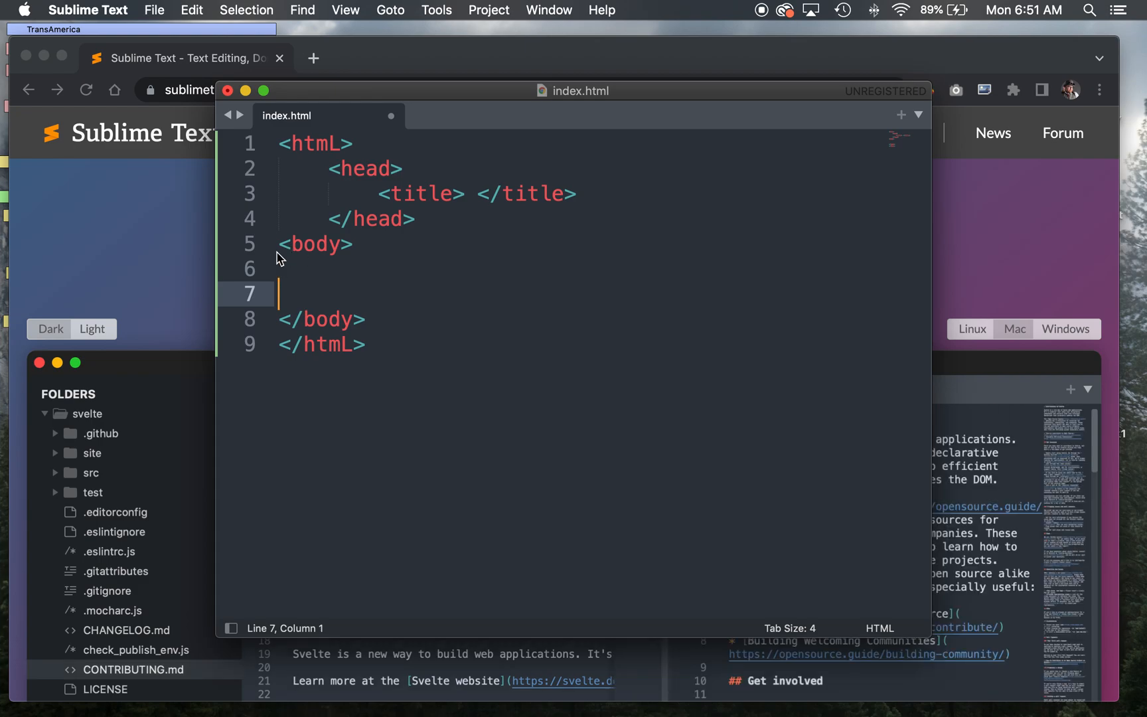
pyautogui.click(312, 251)
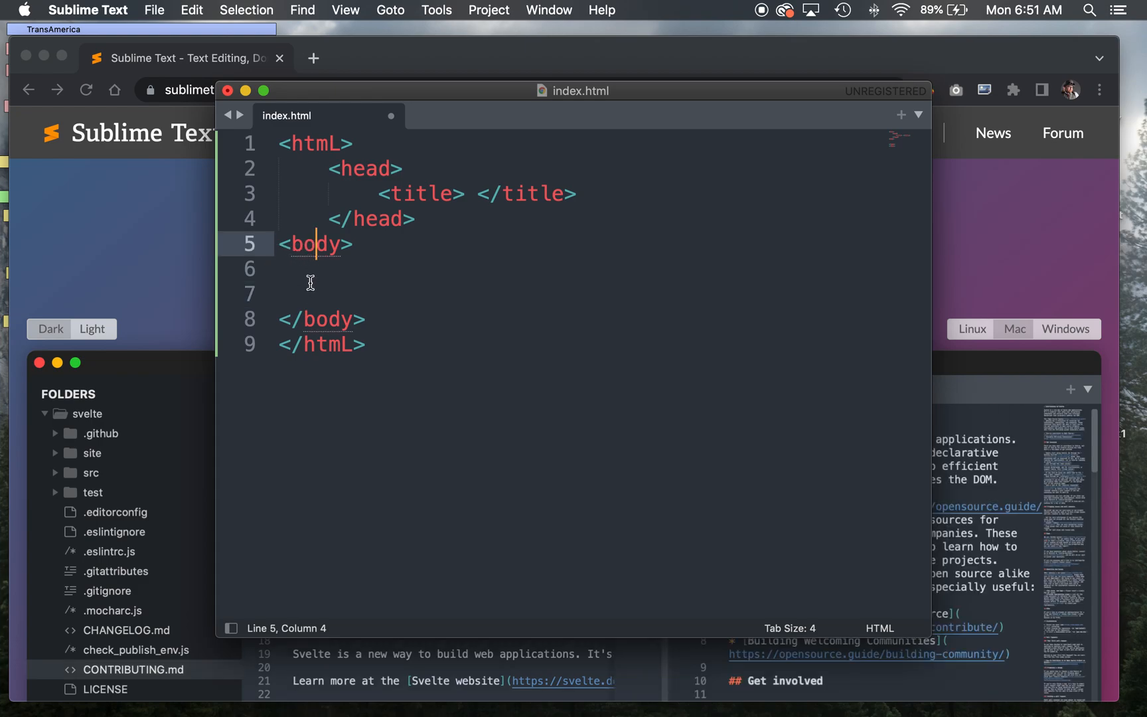
# - Save index.html via File > Save and return to the empty title element
pyautogui.click(155, 9)
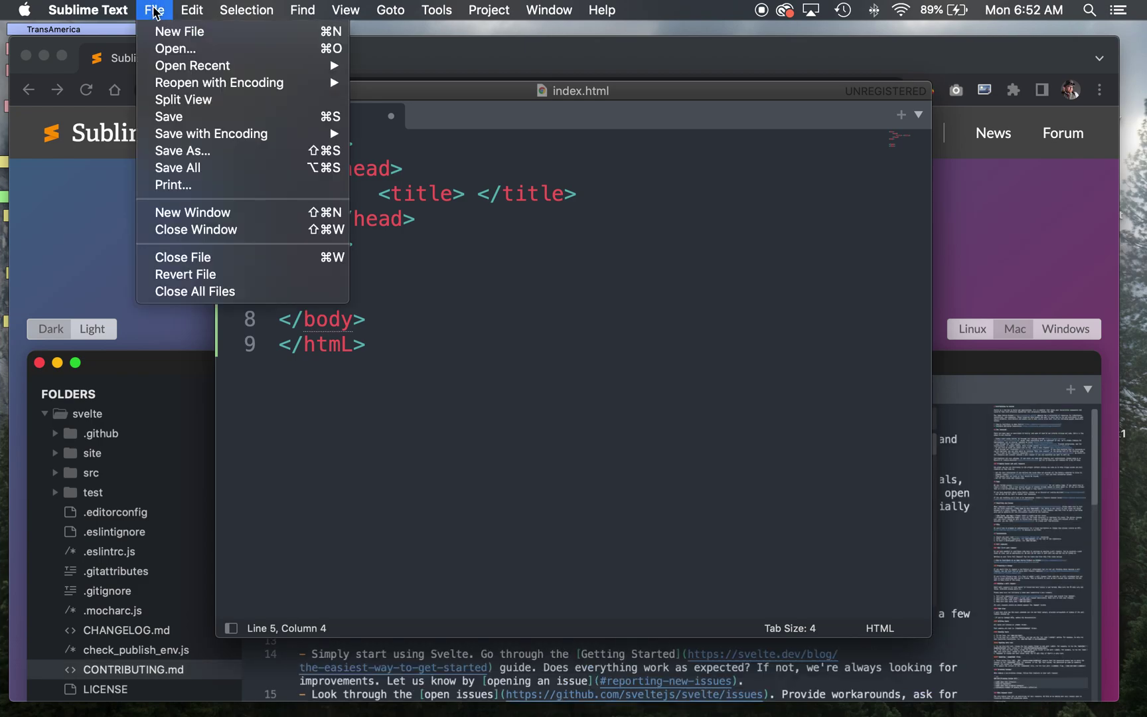
pyautogui.click(170, 116)
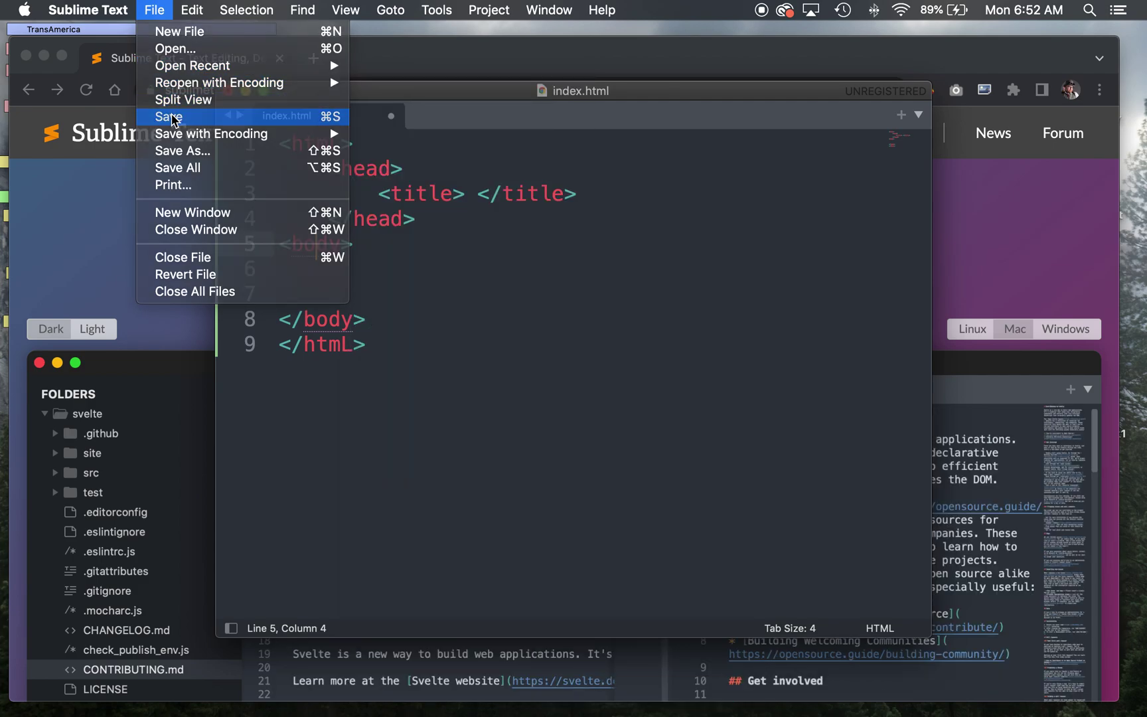
pyautogui.click(477, 193)
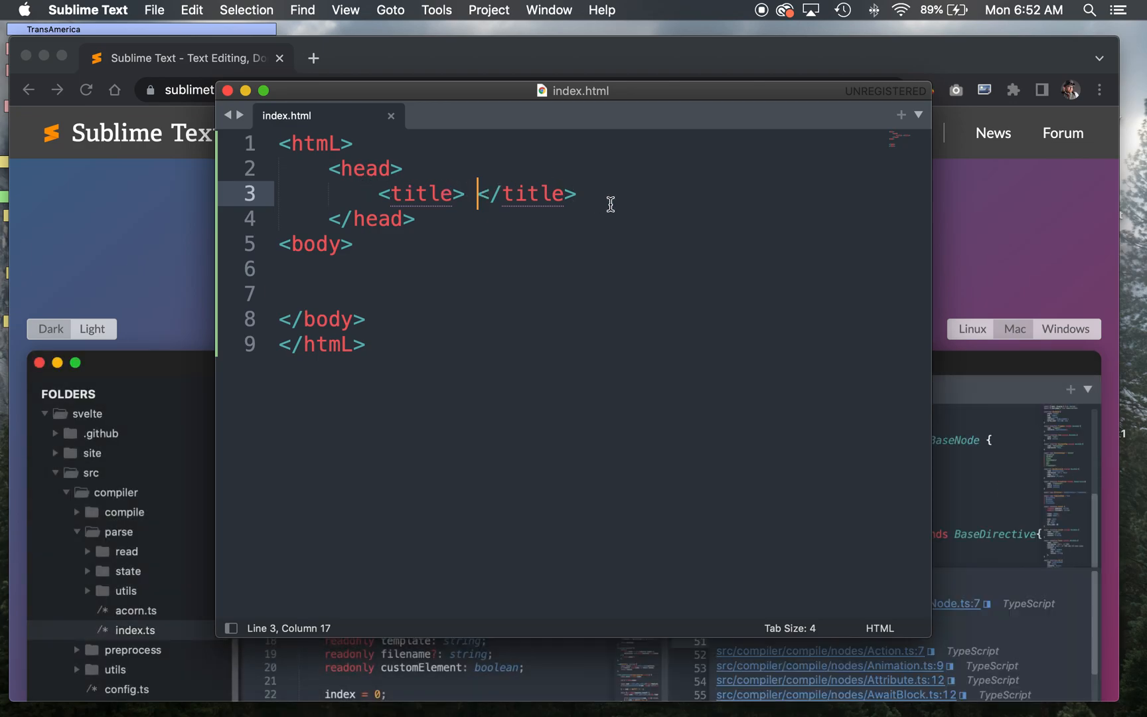
# - Put Hello World! on the empty body line and save with Cmd+S
pyautogui.press('BackSpace')
pyautogui.write('My Page Title')
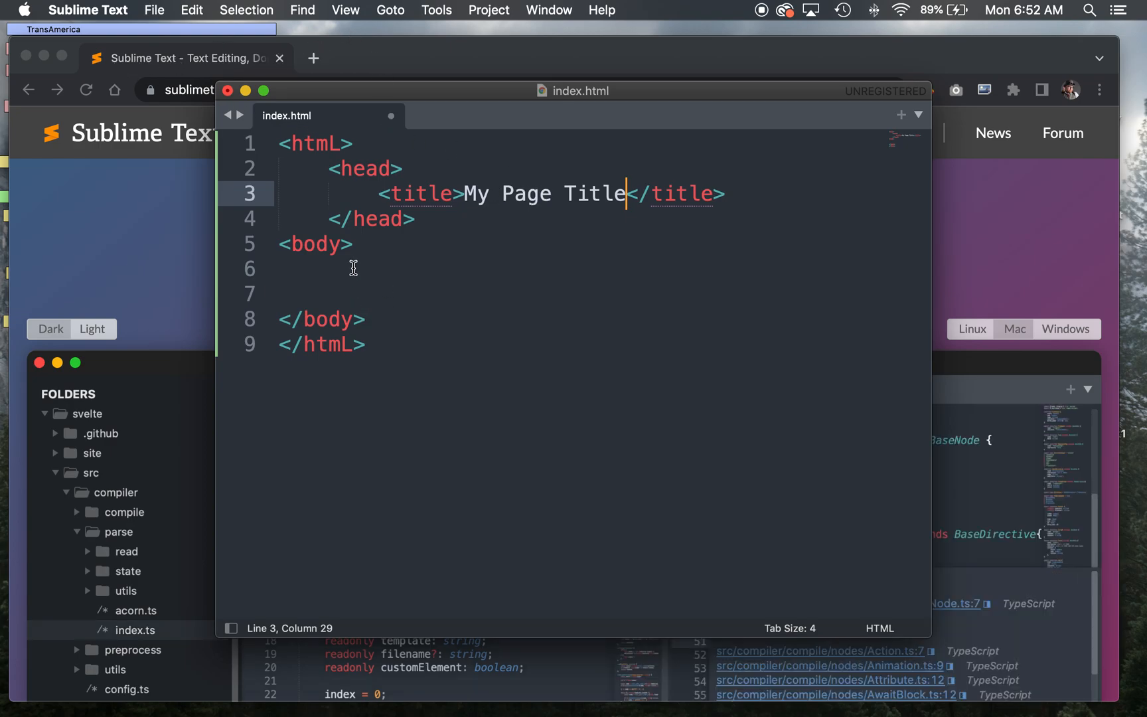
pyautogui.click(352, 268)
pyautogui.write('Hello World!')
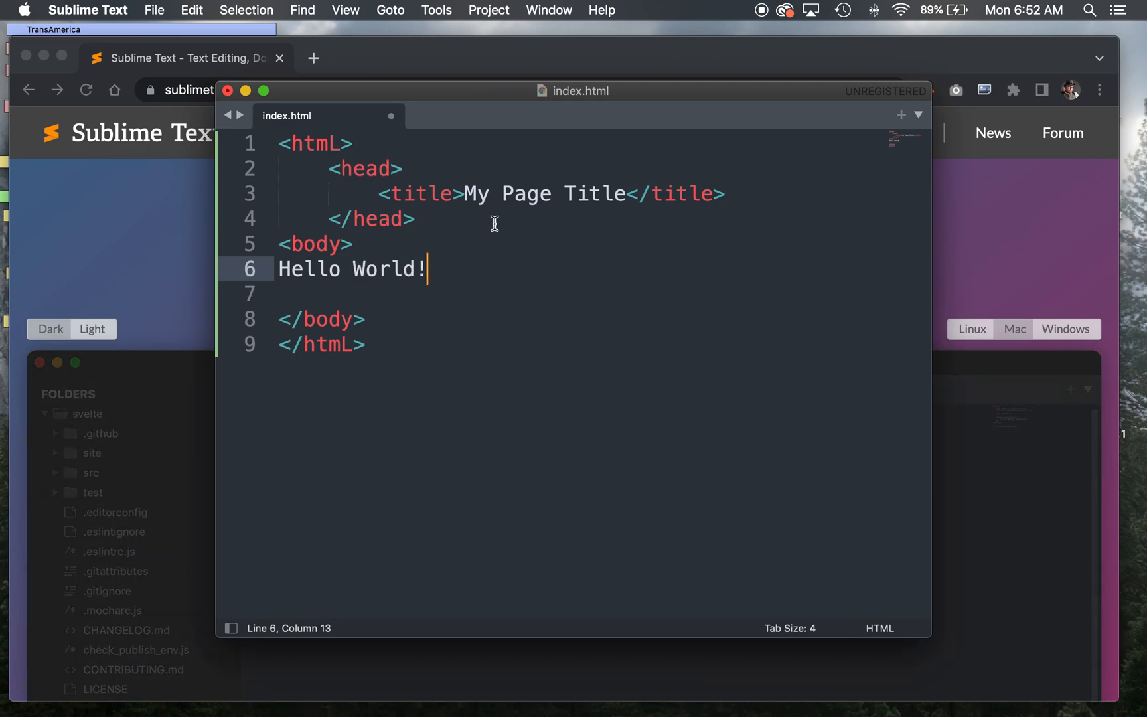
pyautogui.press('super+s')
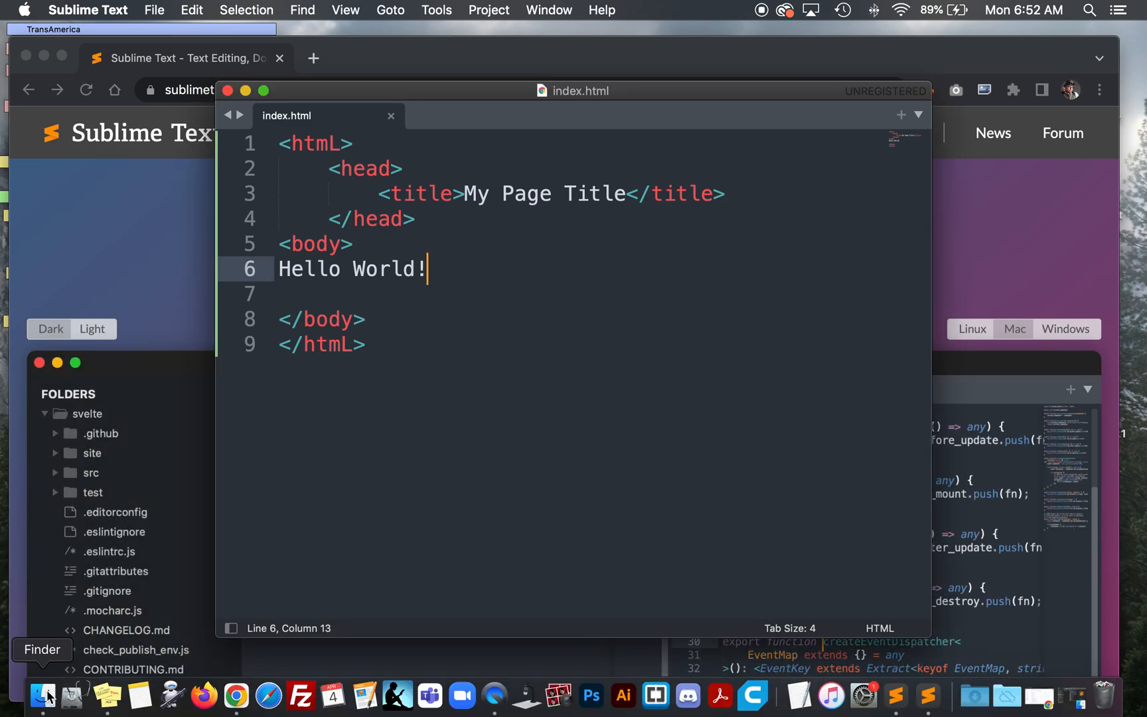
# - From Finder, open index.html in Desktop/websiteweek1 so it loads in the browser
pyautogui.click(42, 696)
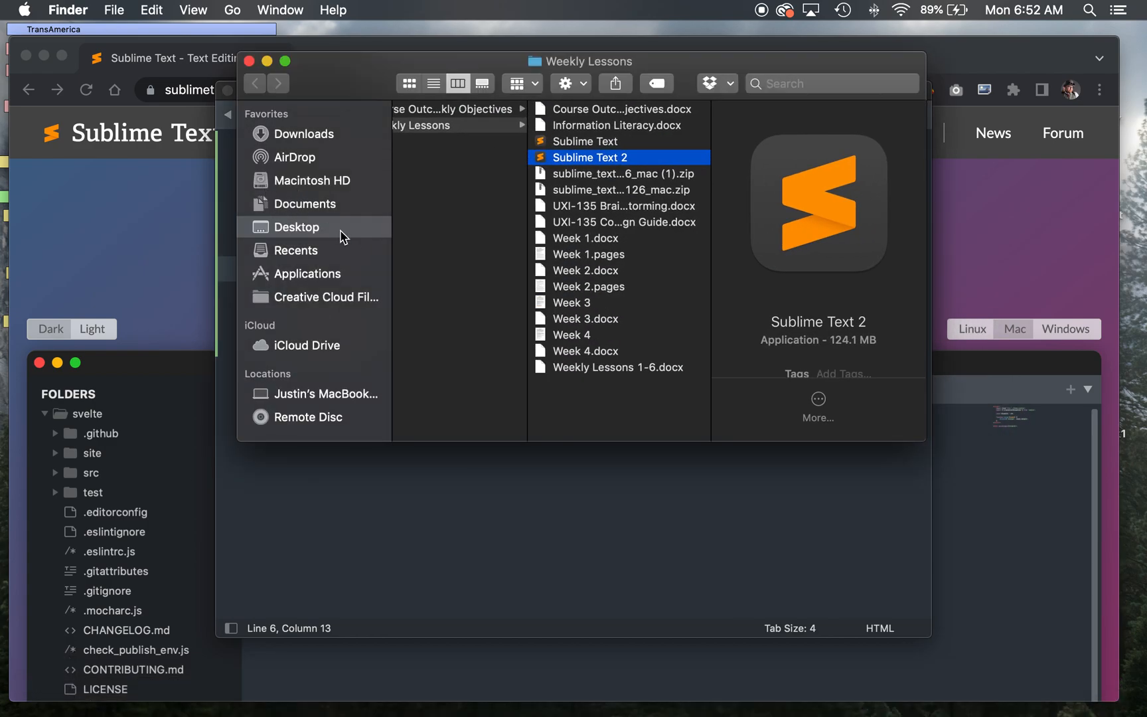
pyautogui.click(343, 232)
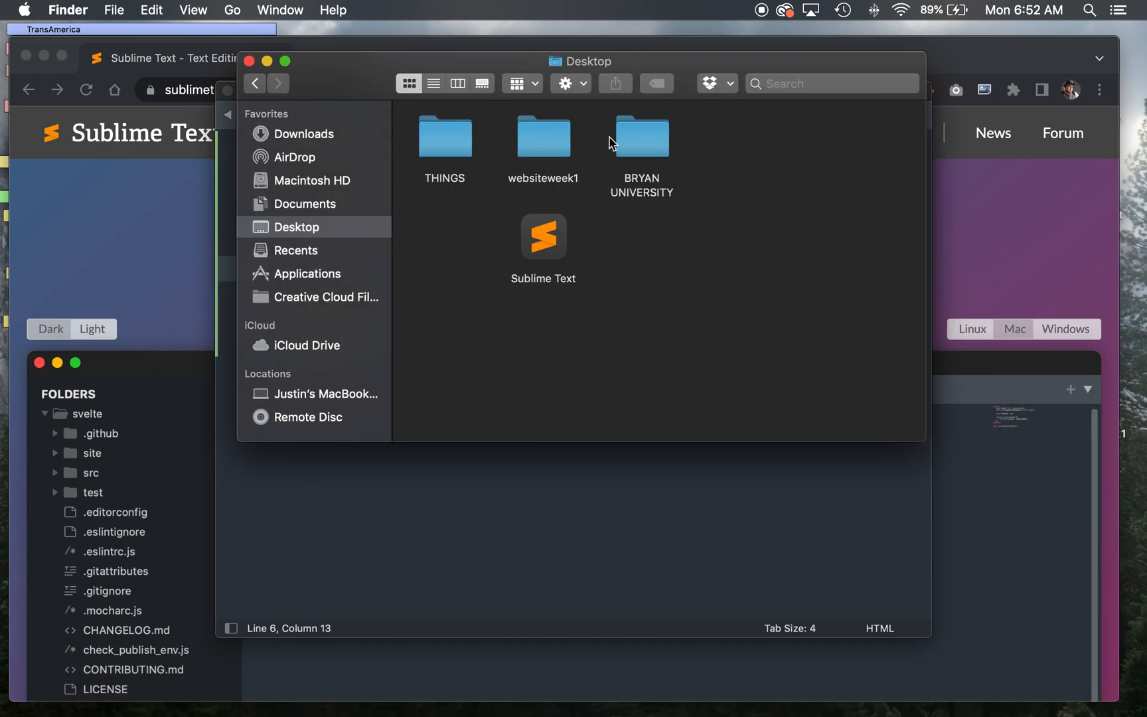
pyautogui.doubleClick(543, 140)
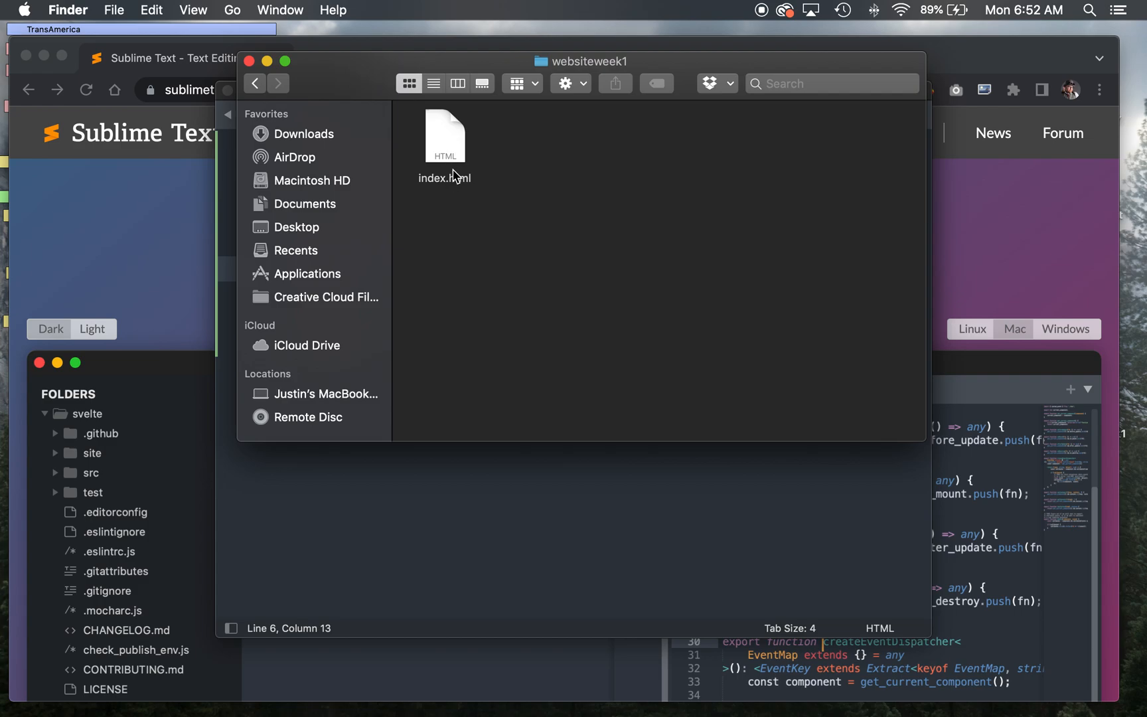
pyautogui.doubleClick(447, 134)
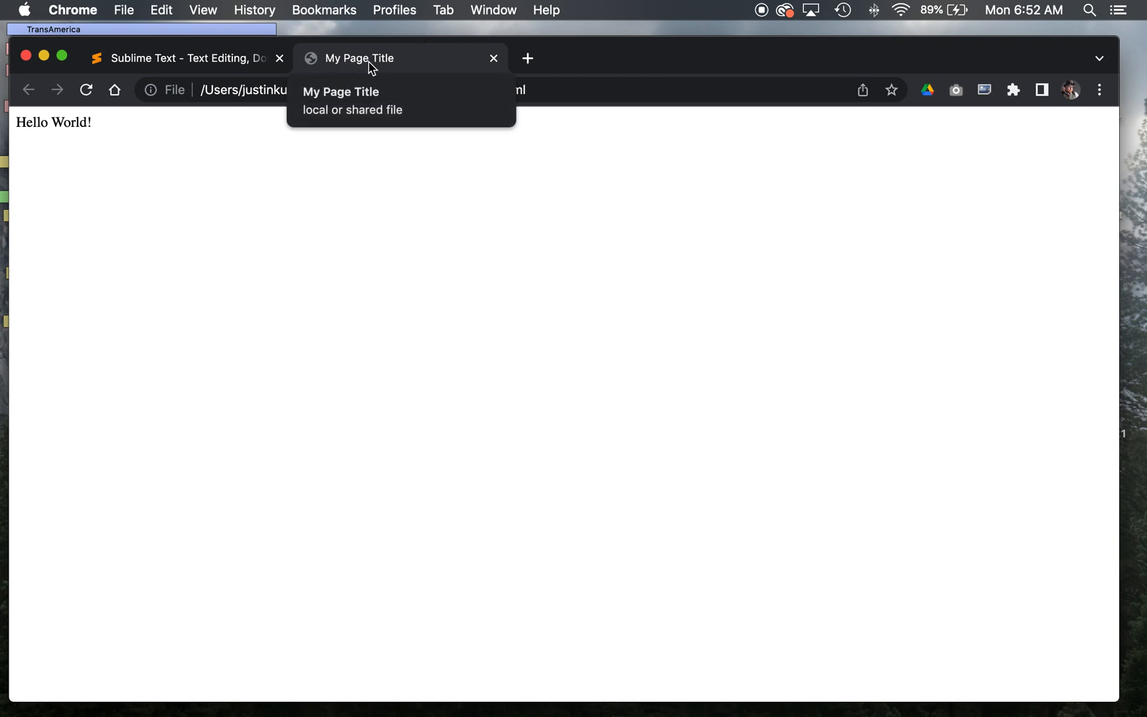
# - Switch to Sublime Text and drag its window beside the Hello World! preview
pyautogui.press('super+Tab')
pyautogui.press('super+Tab')
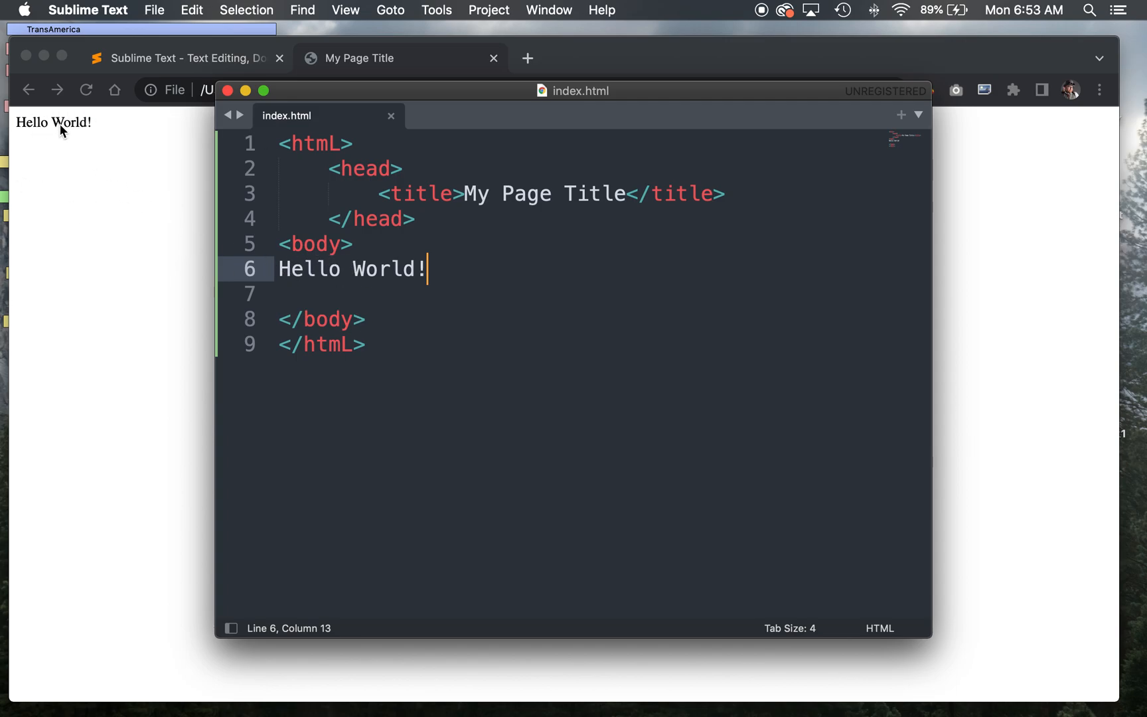
pyautogui.moveTo(438, 93); pyautogui.dragTo(636, 89)
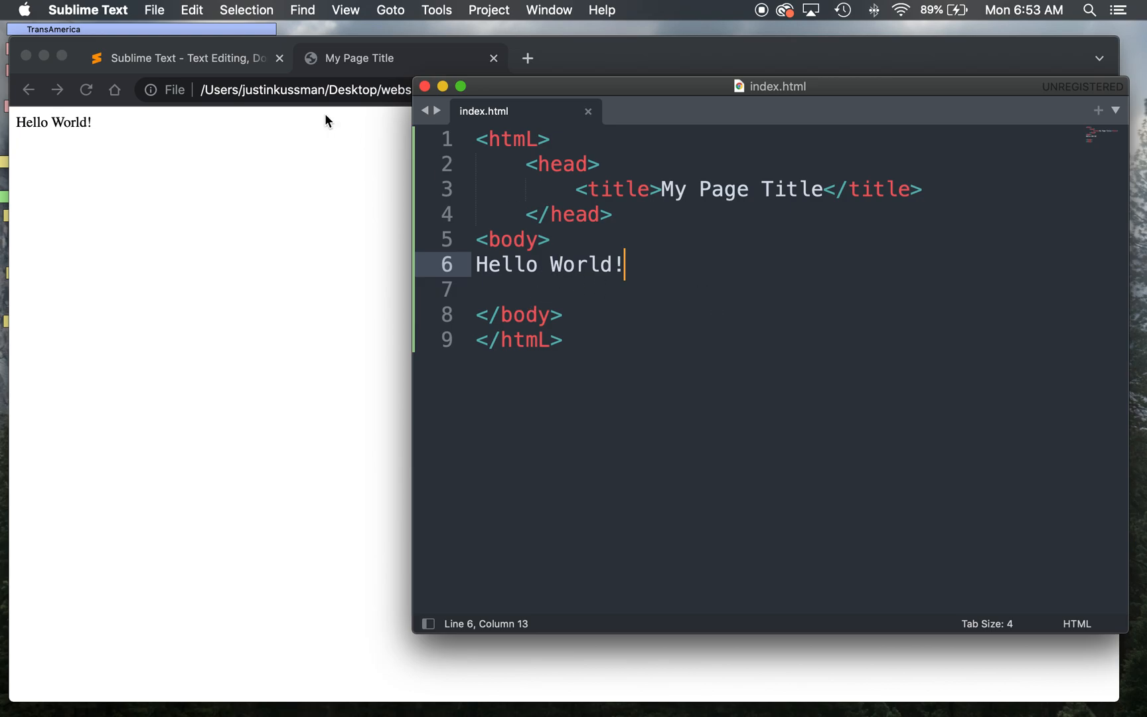
pyautogui.moveTo(616, 91)
pyautogui.mouseDown()
pyautogui.moveTo(553, 139)
pyautogui.moveTo(556, 154)
pyautogui.mouseUp()
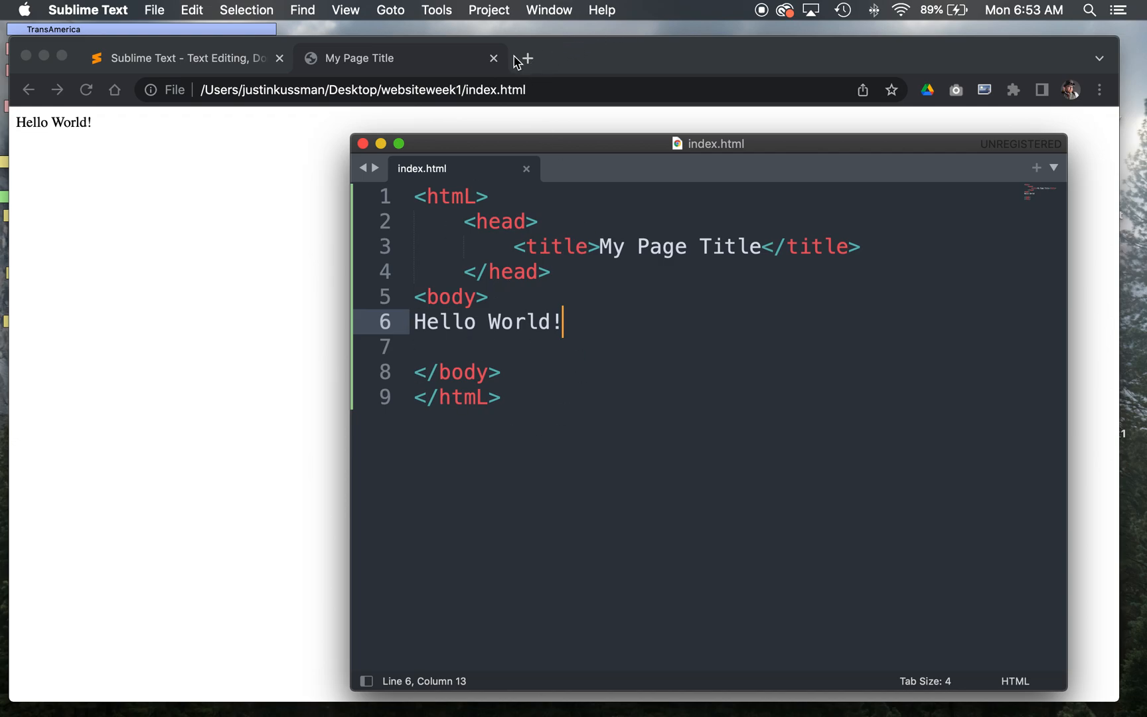
# - In a new tab, search 'w3 schools', enter W3Schools and start the Learn HTML tutorial
pyautogui.click(517, 61)
pyautogui.write('w3school')
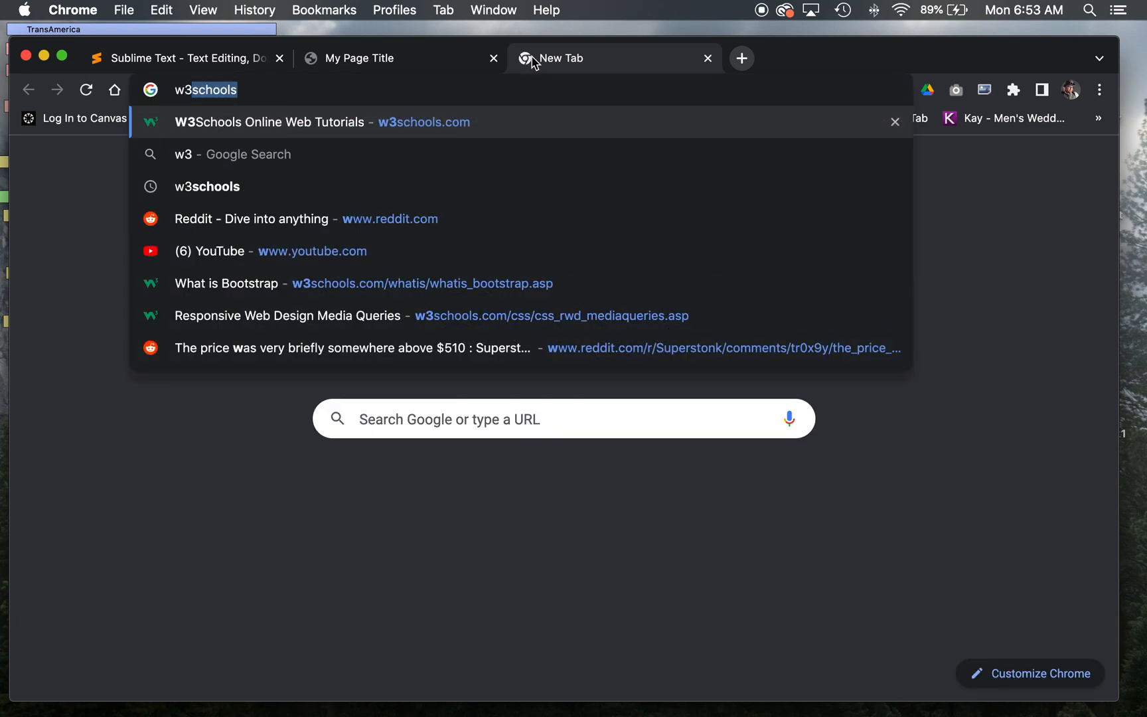
pyautogui.write(' s')
pyautogui.press('Return')
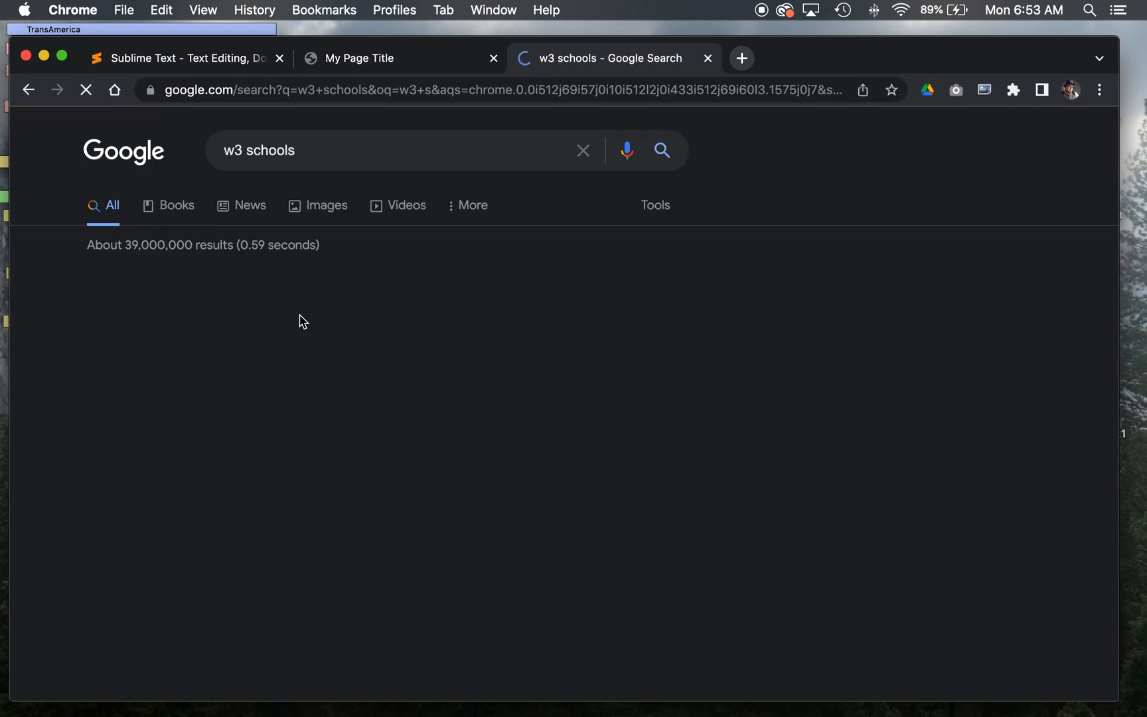
pyautogui.click(290, 307)
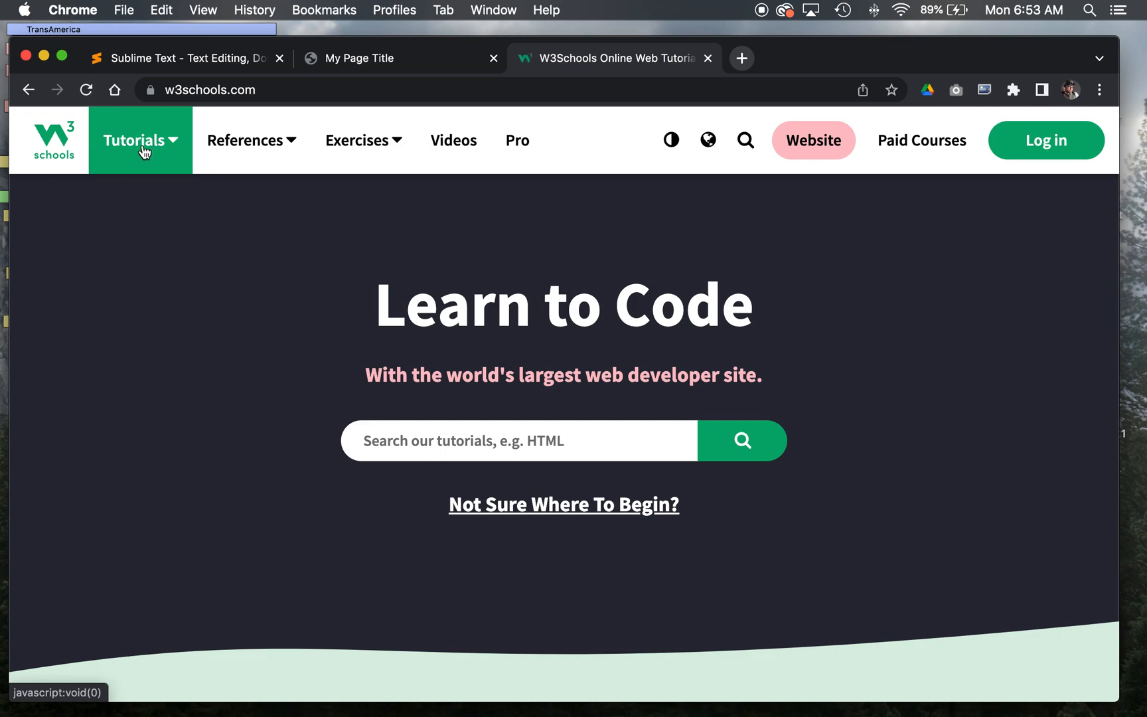
pyautogui.click(172, 141)
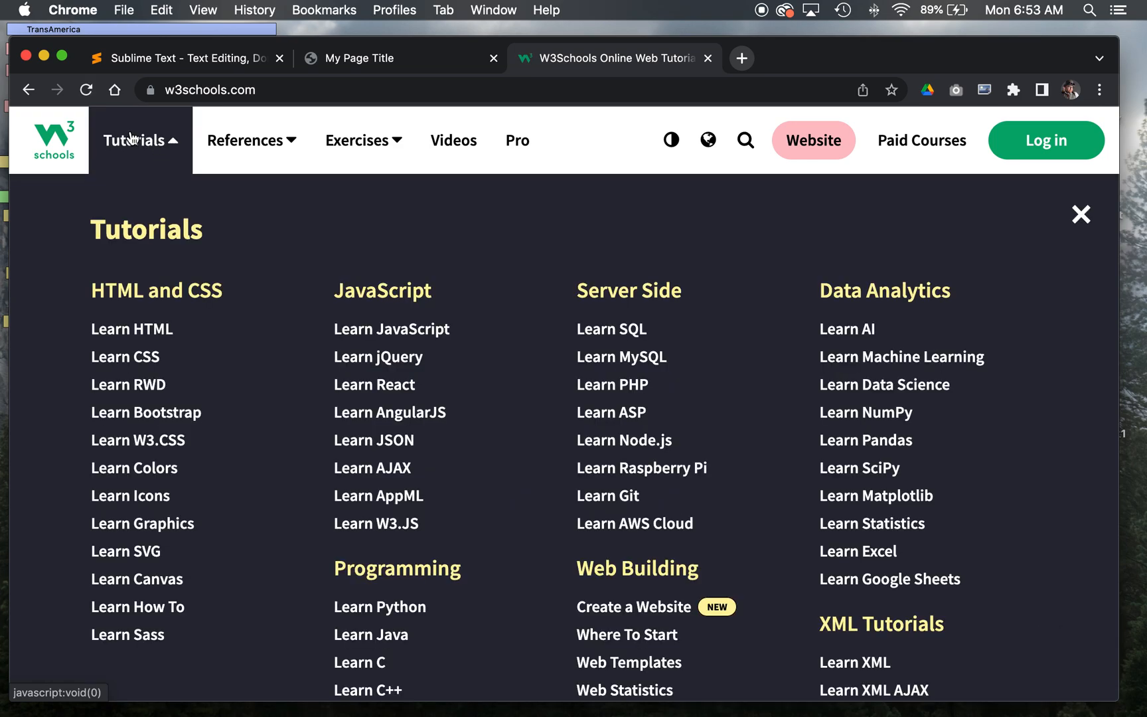
pyautogui.click(130, 331)
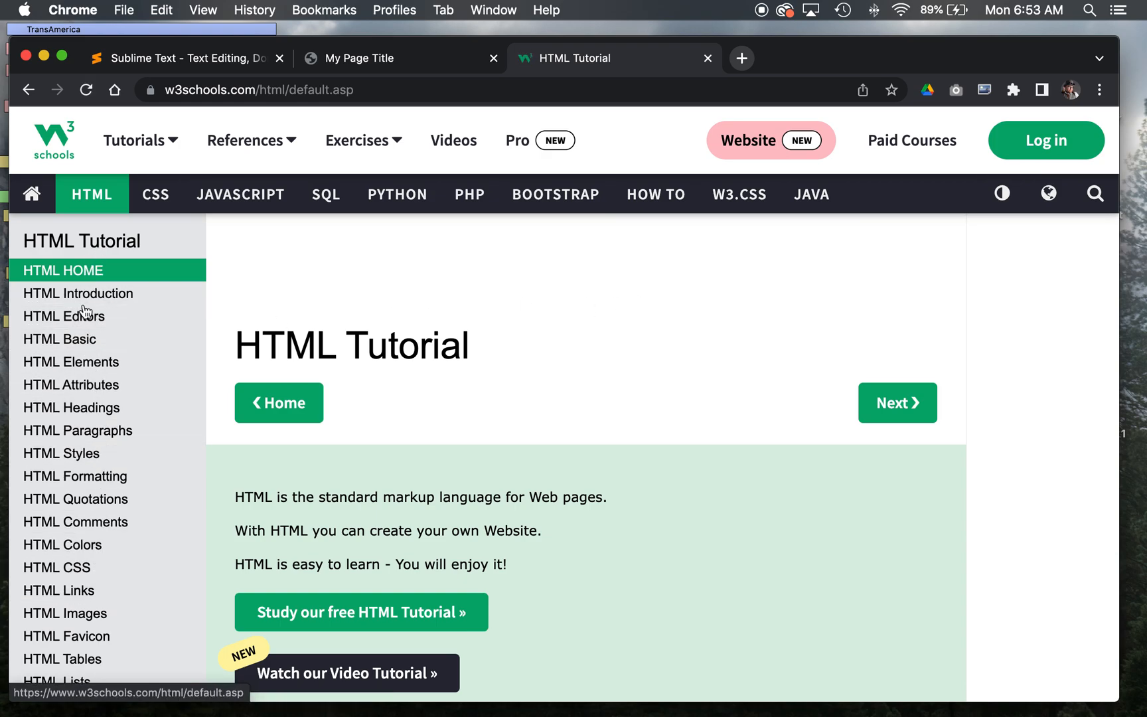
pyautogui.scroll(-3, 95, 404)
pyautogui.scroll(3, 94, 405)
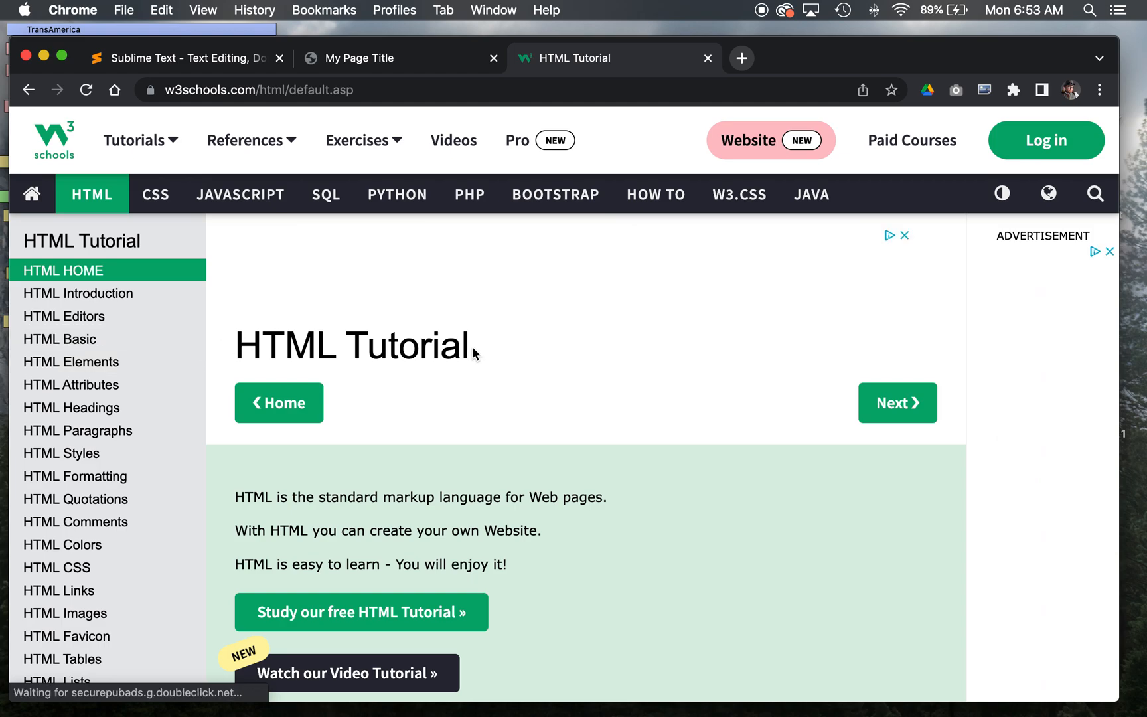
pyautogui.scroll(-3, 473, 350)
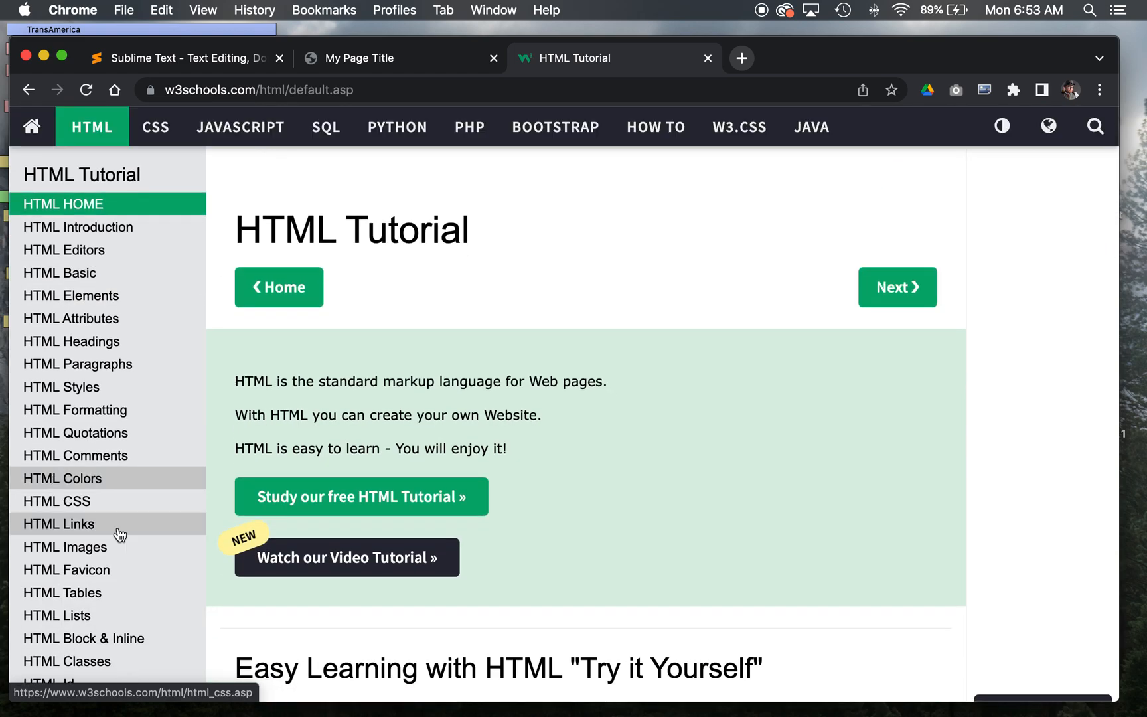
# - Copy the h1 DodgerBlue example from HTML Colors and paste it below 'Hello World!' in index.html
pyautogui.click(36, 478)
pyautogui.scroll(-5, 434, 458)
pyautogui.scroll(-5, 435, 458)
pyautogui.scroll(-3, 435, 458)
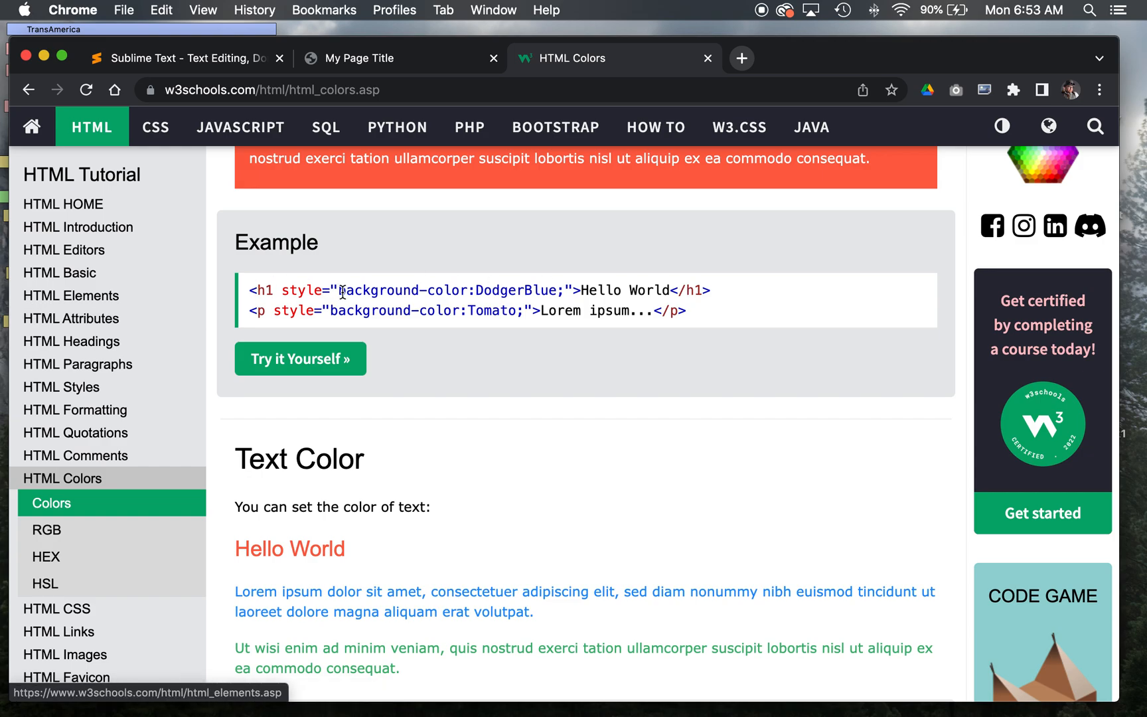
pyautogui.moveTo(752, 285); pyautogui.dragTo(244, 292)
pyautogui.press('super+c')
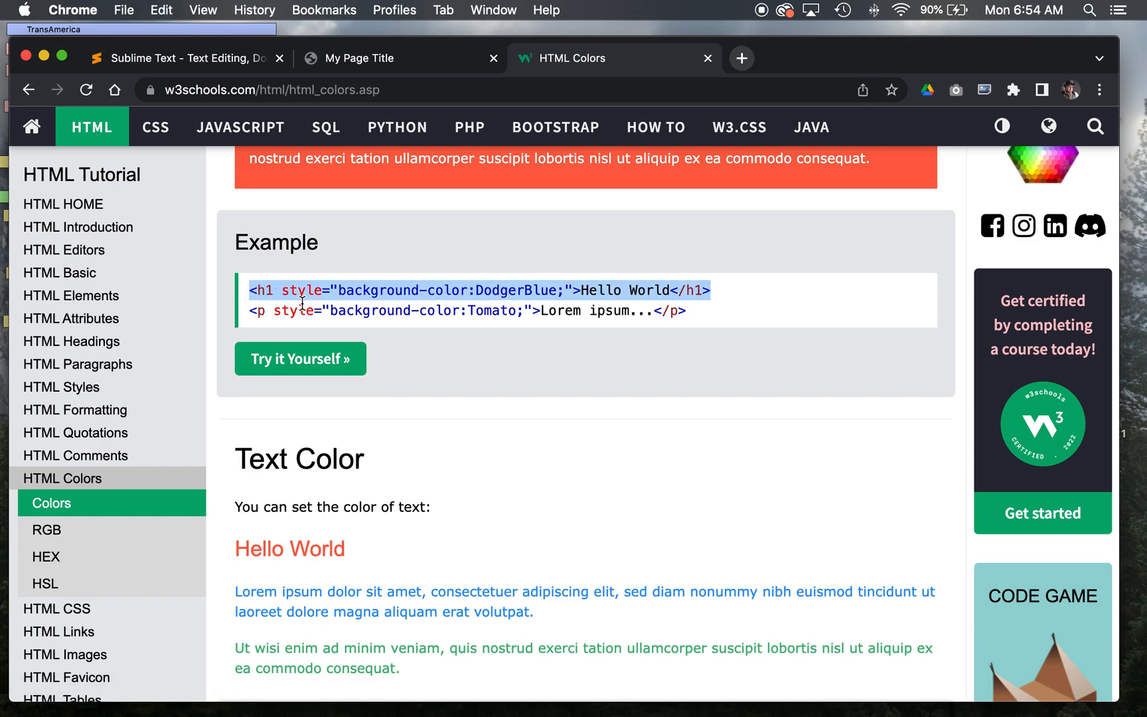
pyautogui.press('super+Tab')
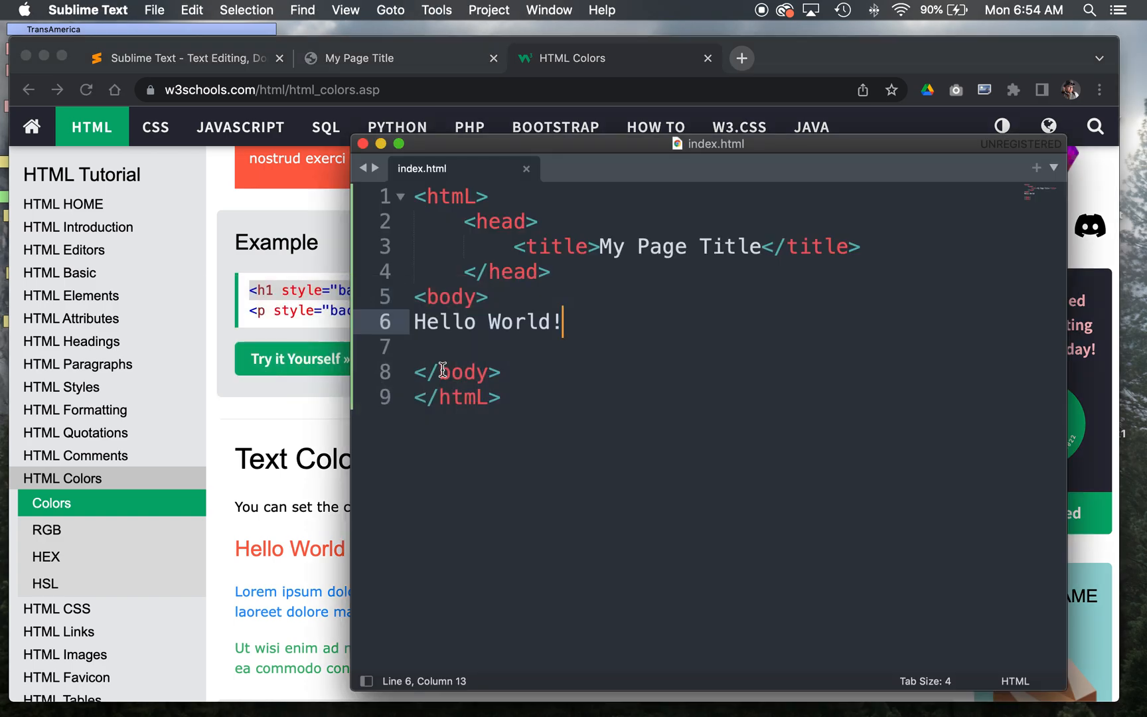
pyautogui.press('Return')
pyautogui.press('super+v')
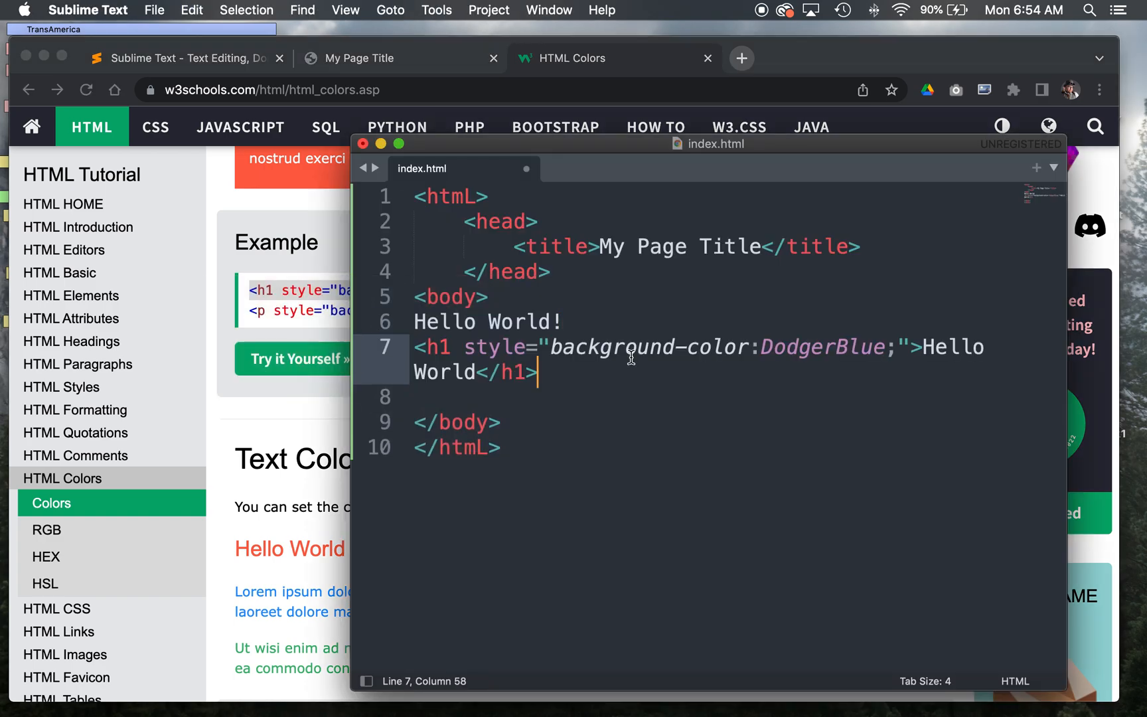
# - Save index.html and reload the preview to show the blue Hello World heading
pyautogui.press('super+s')
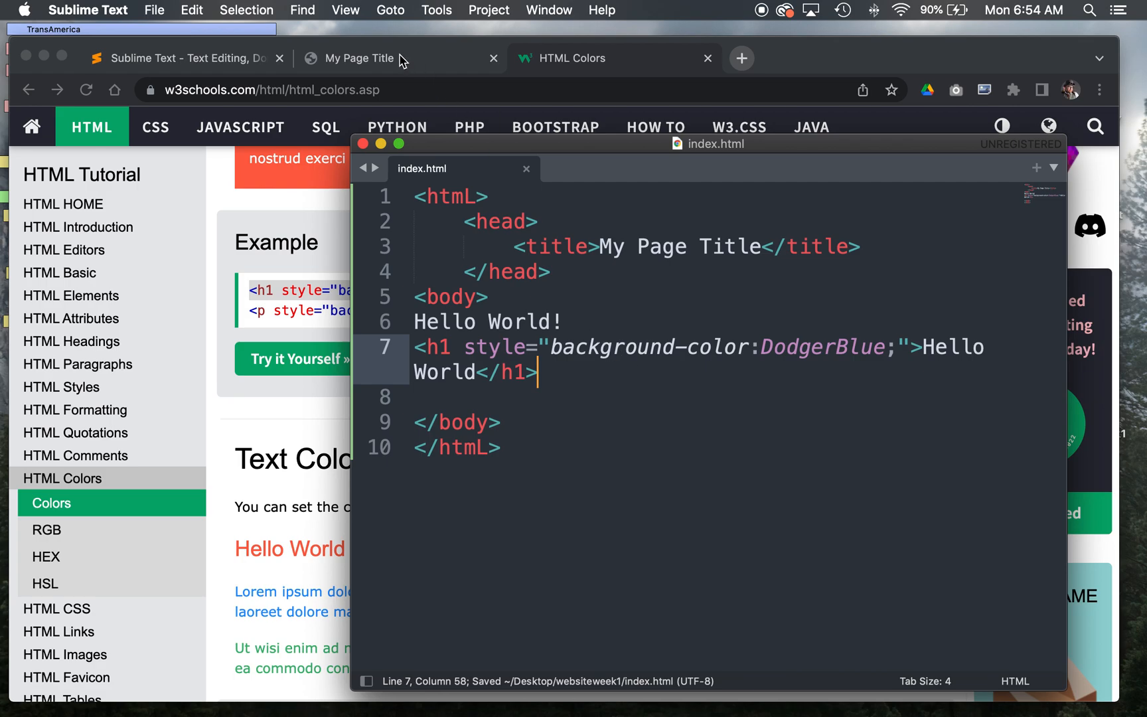
pyautogui.click(401, 63)
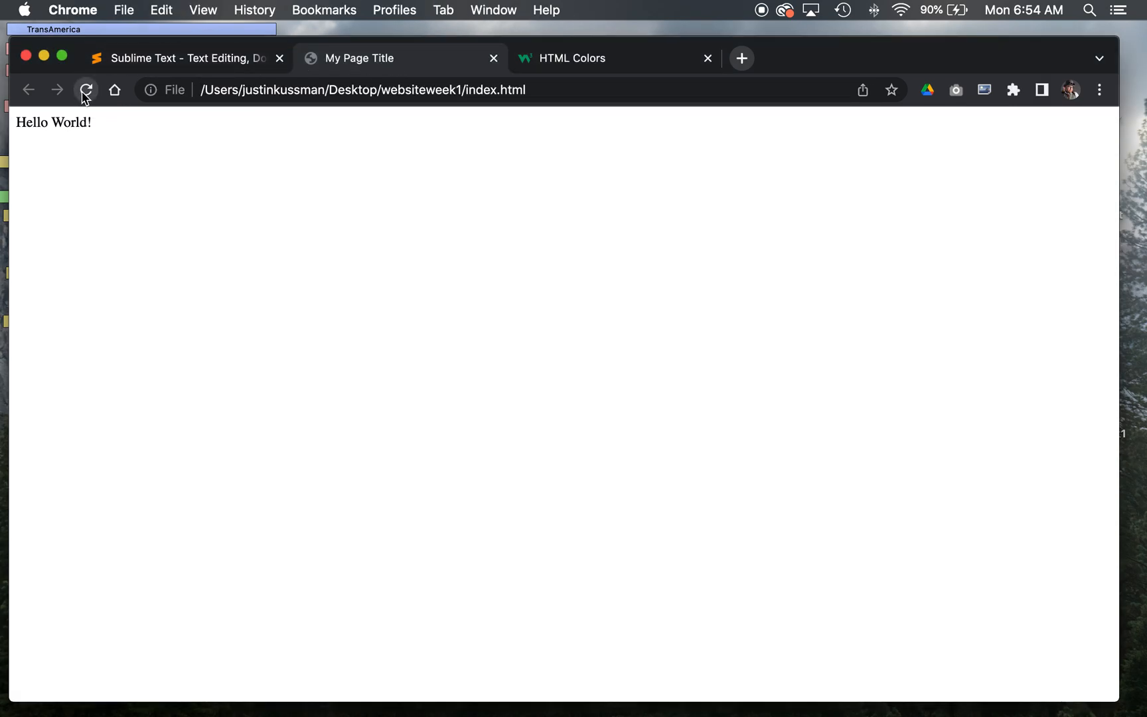
pyautogui.click(86, 89)
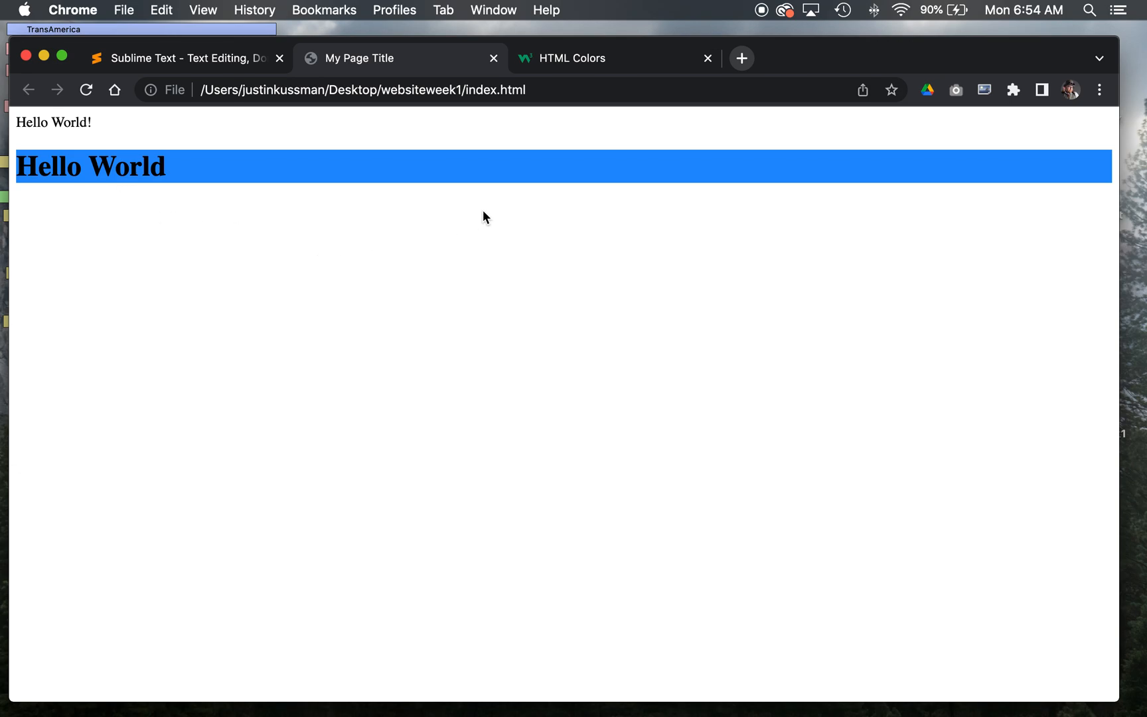
# - Return to the W3Schools tab and open the HTML Introduction lesson
pyautogui.click(597, 58)
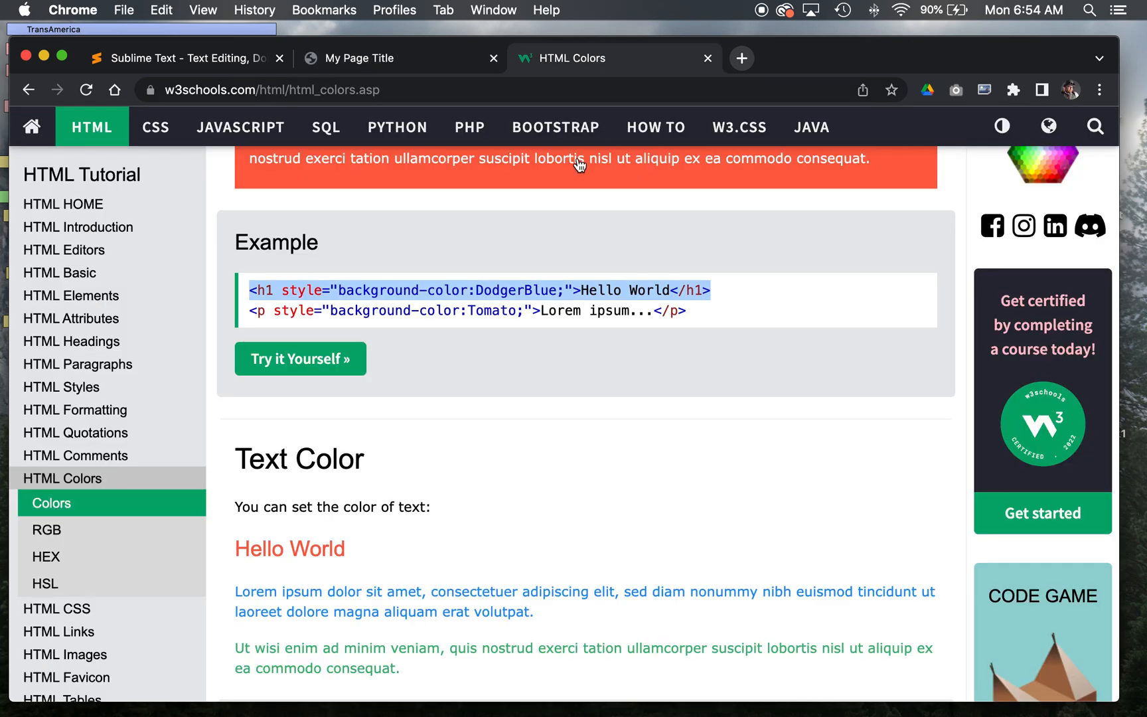
pyautogui.scroll(15, 285, 219)
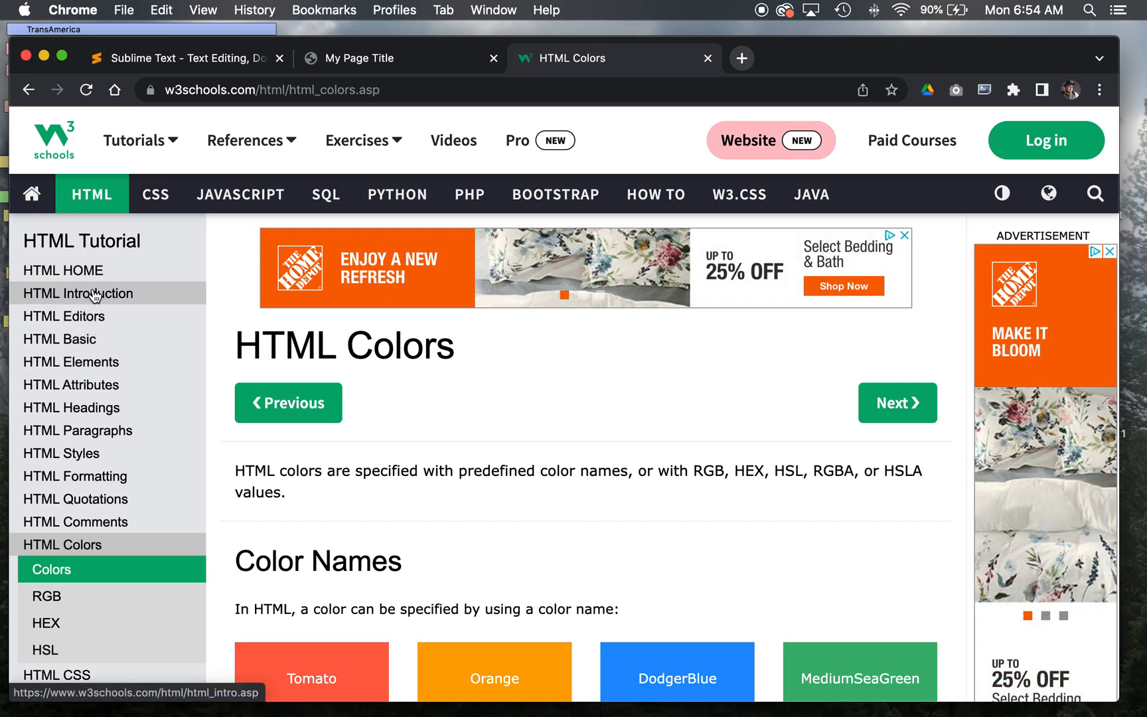
pyautogui.click(95, 295)
pyautogui.scroll(-3, 439, 421)
pyautogui.scroll(-5, 437, 421)
pyautogui.scroll(-2, 436, 421)
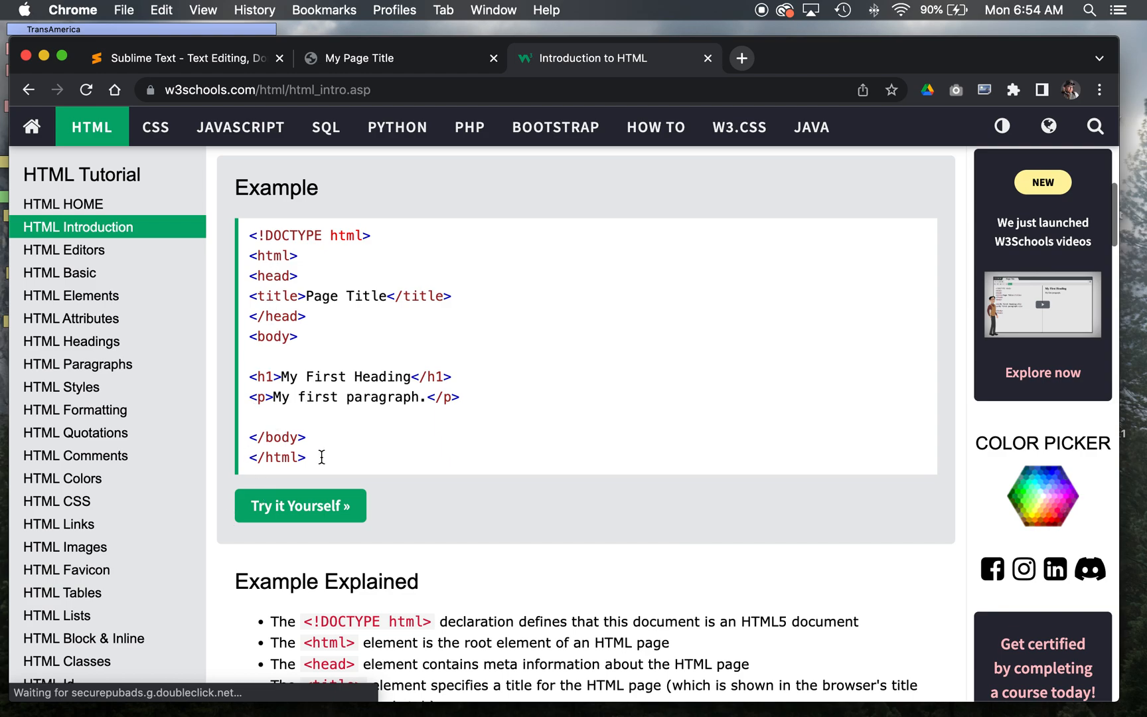
pyautogui.scroll(-2, 456, 416)
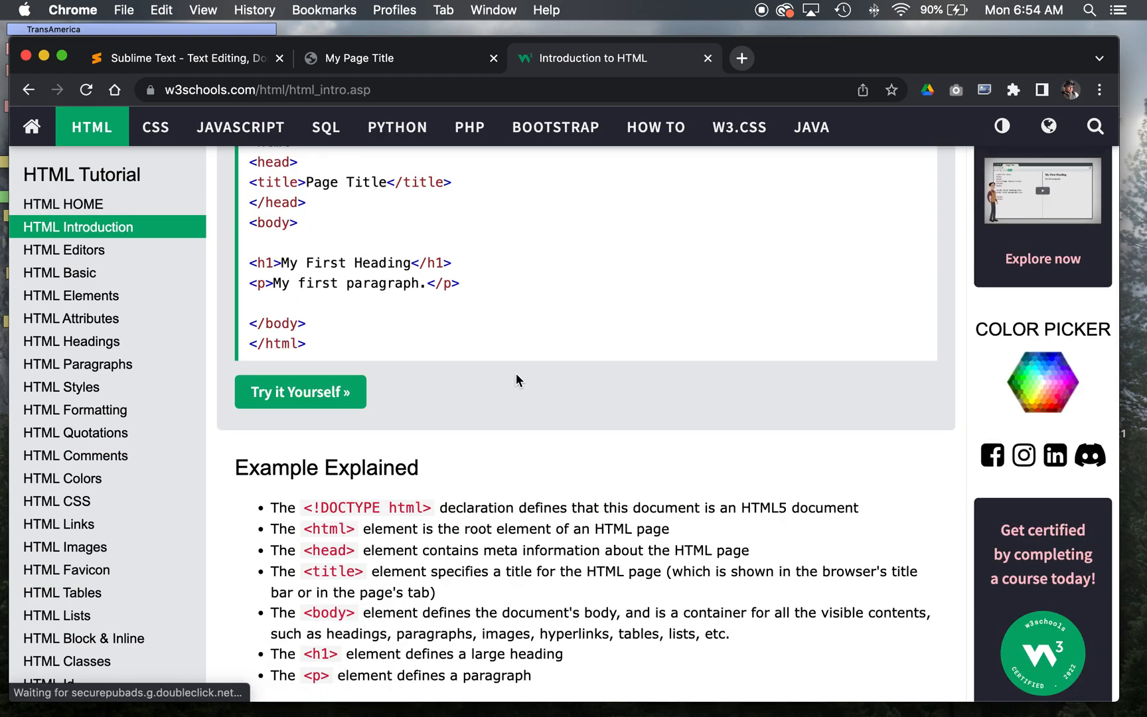
pyautogui.scroll(5, 516, 377)
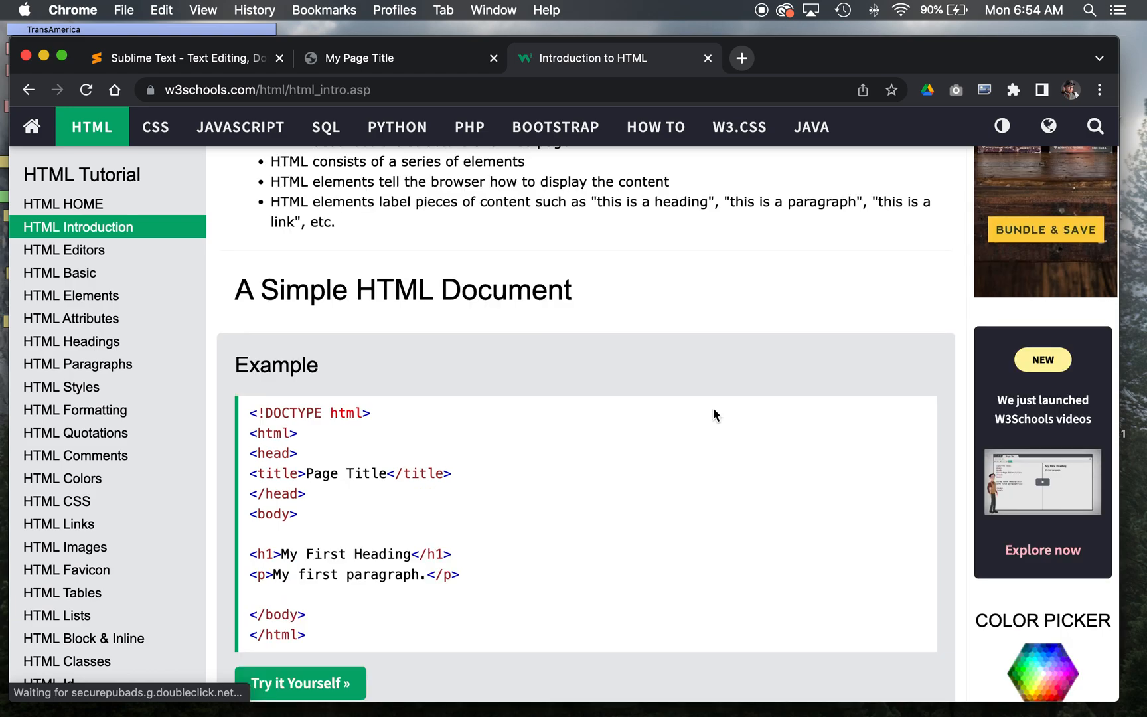